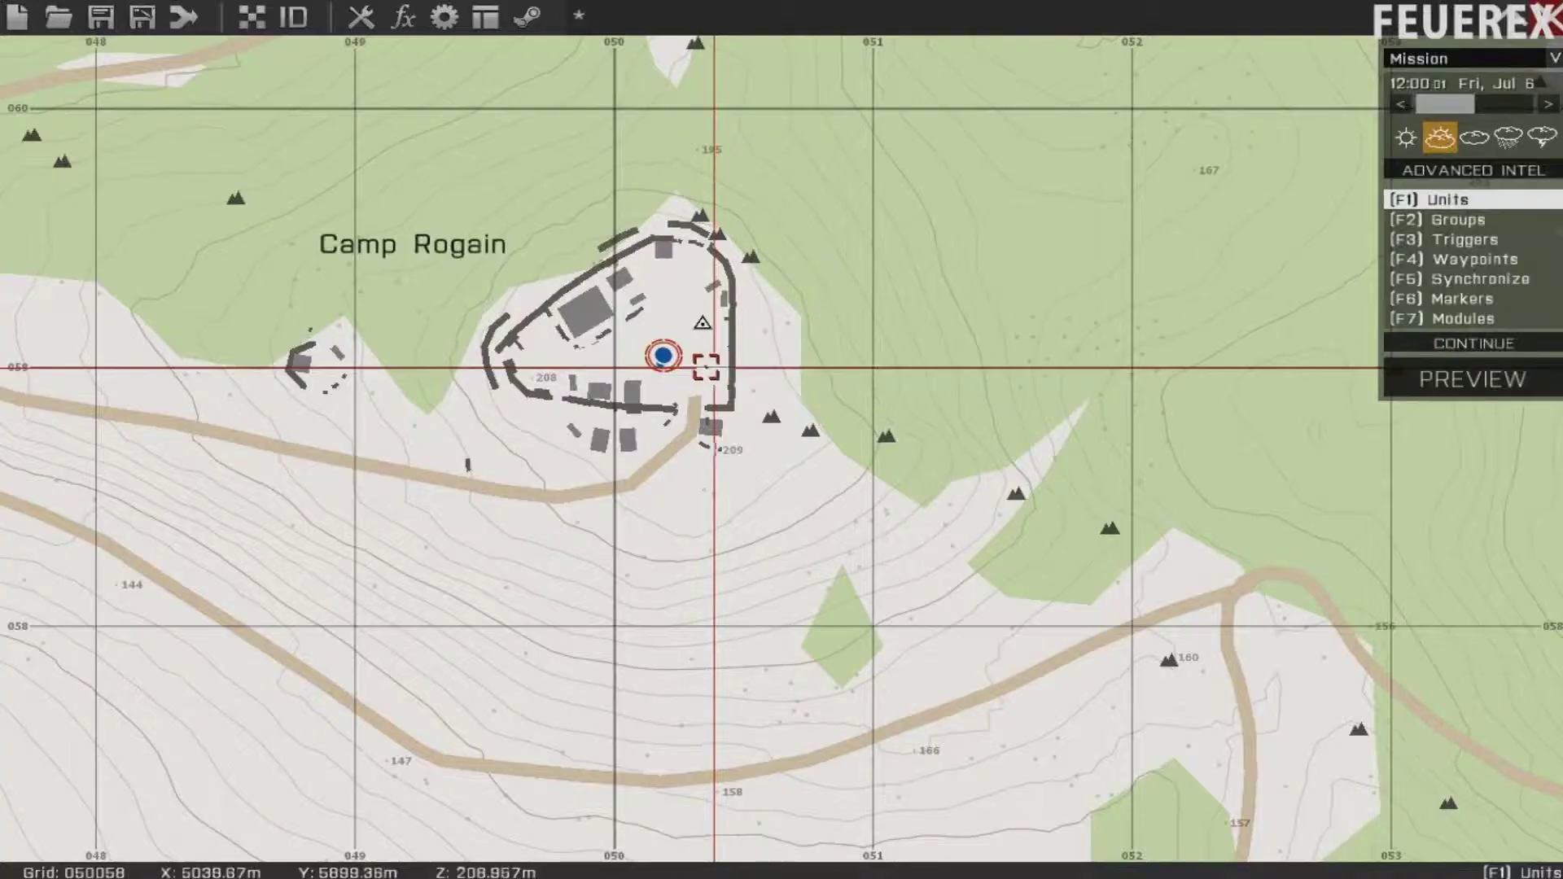
- Insert a trigger inside Camp Rogain, close to the player unit
scroll(706, 367, up, 2)
key(F3)
double_click(685, 338)
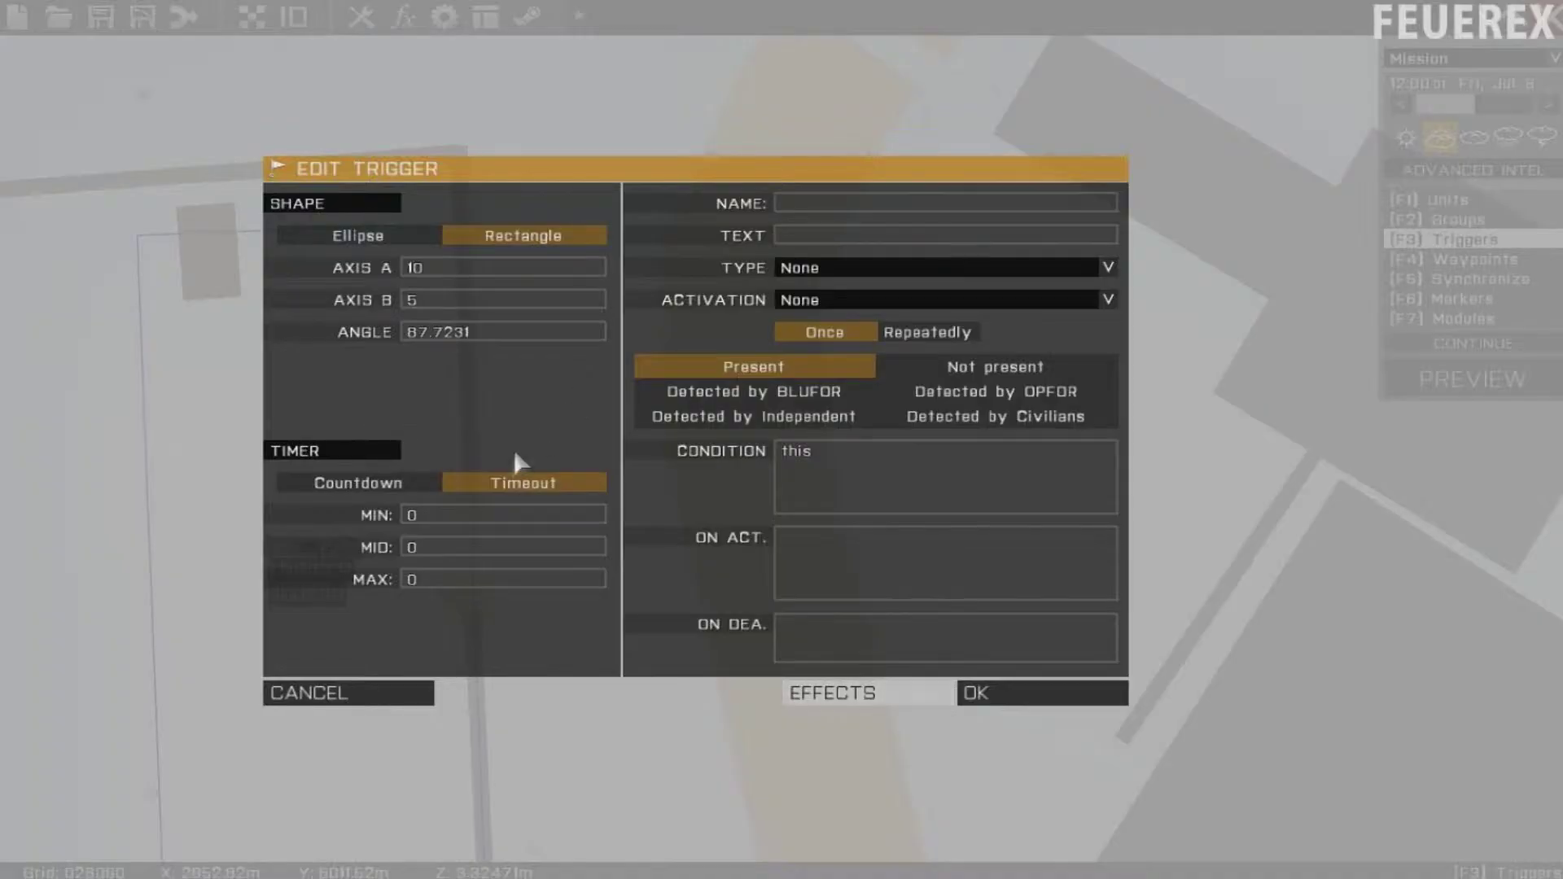
- Give the rectangular trigger a countdown of 2 for min, mid and max, activated once when BLUFOR is not present
click(384, 486)
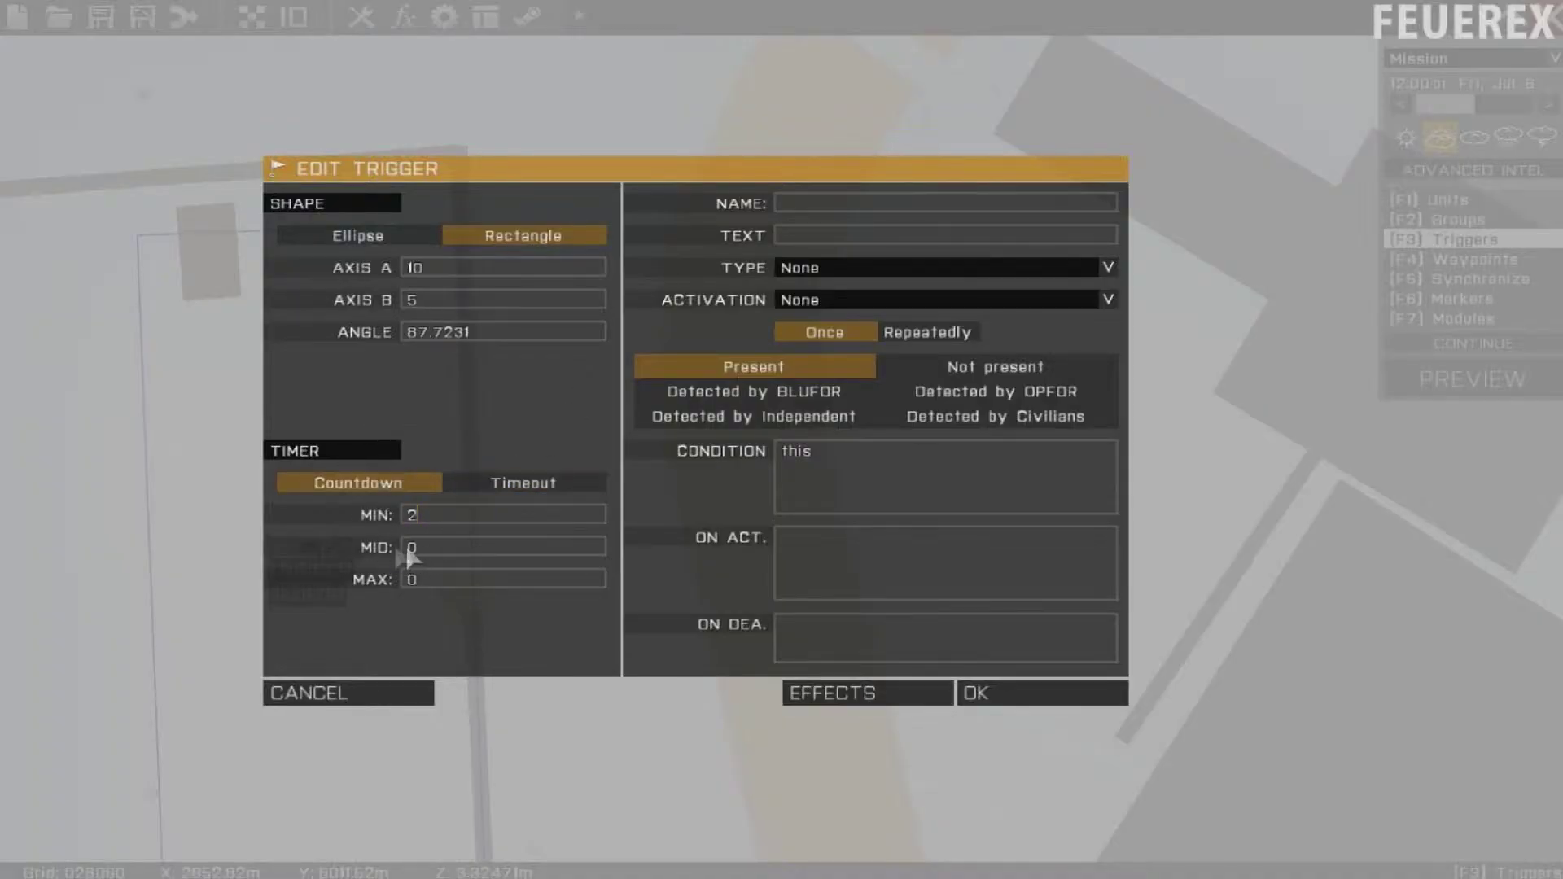
double_click(408, 551)
text(2)
click(811, 301)
click(878, 360)
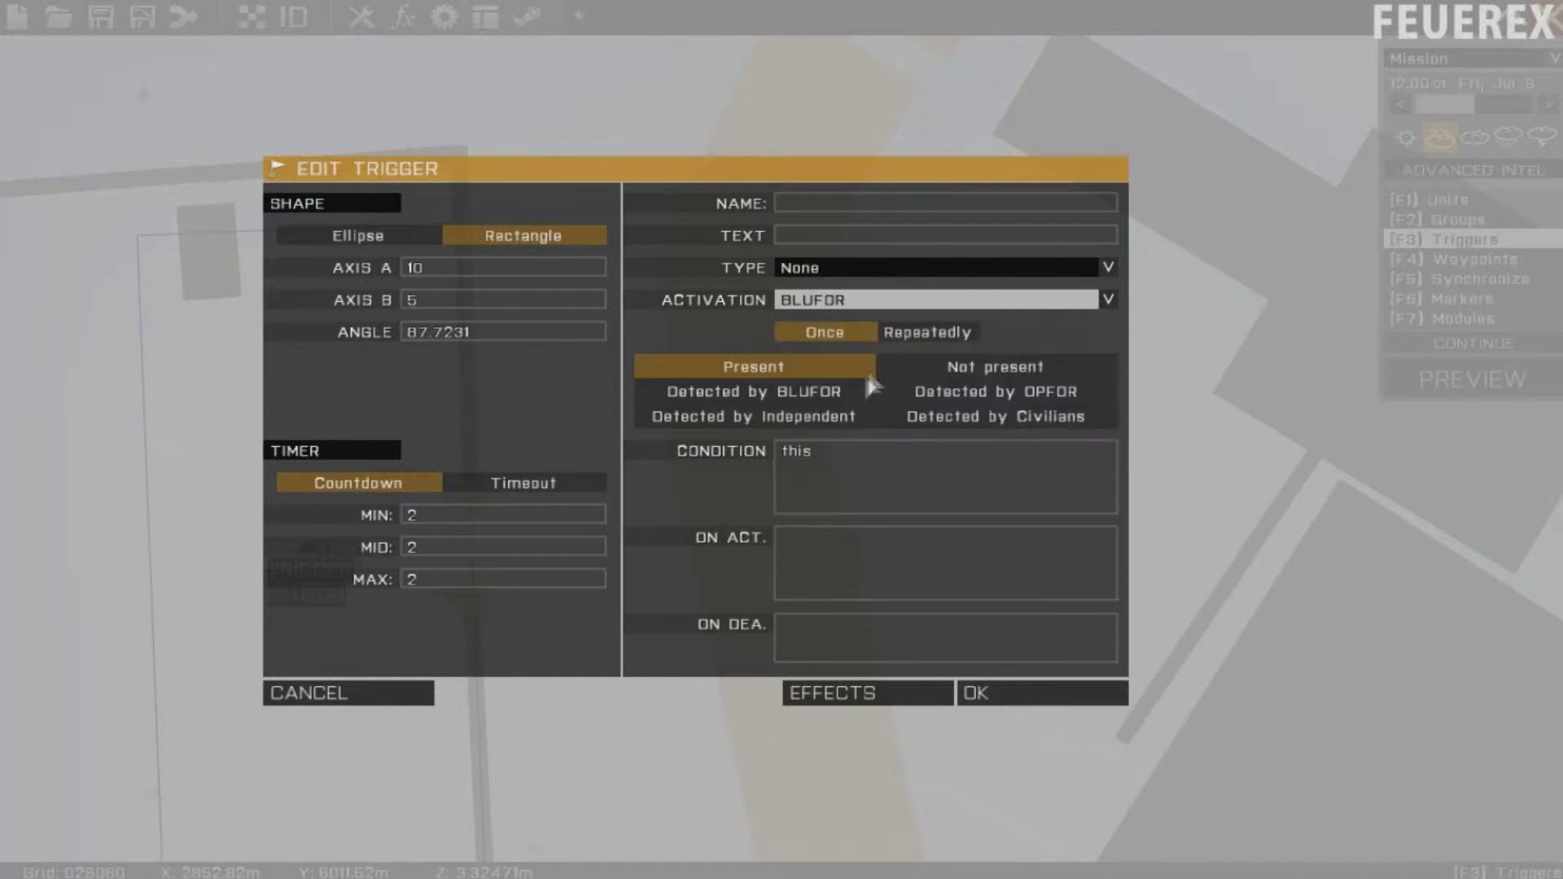
click(914, 362)
- Set the trigger's effect track to Combined Arms and save the trigger
click(860, 697)
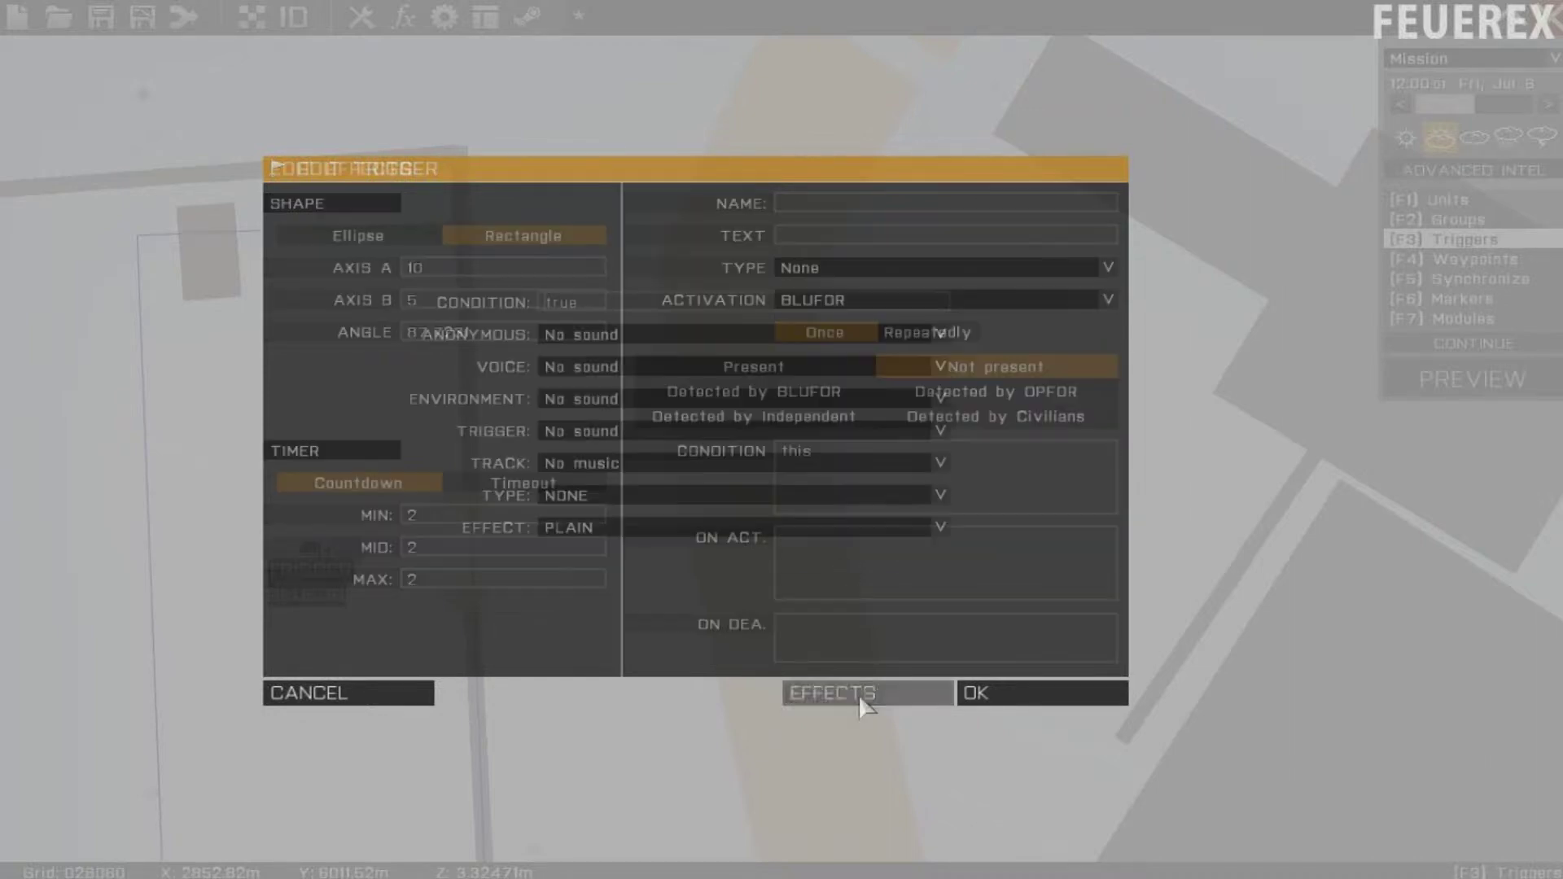
click(590, 469)
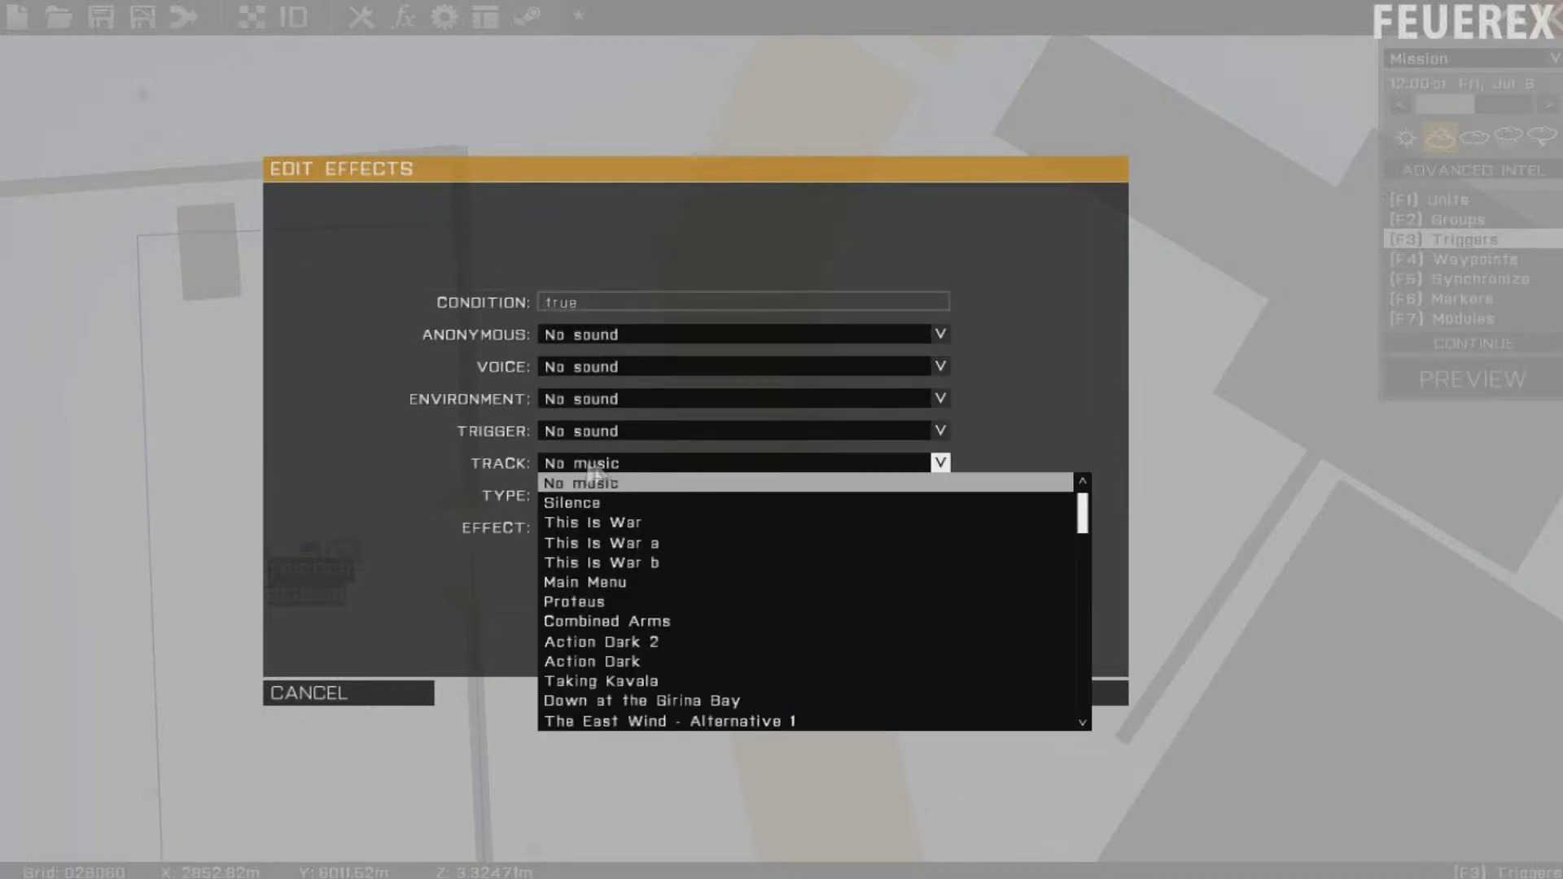
click(682, 625)
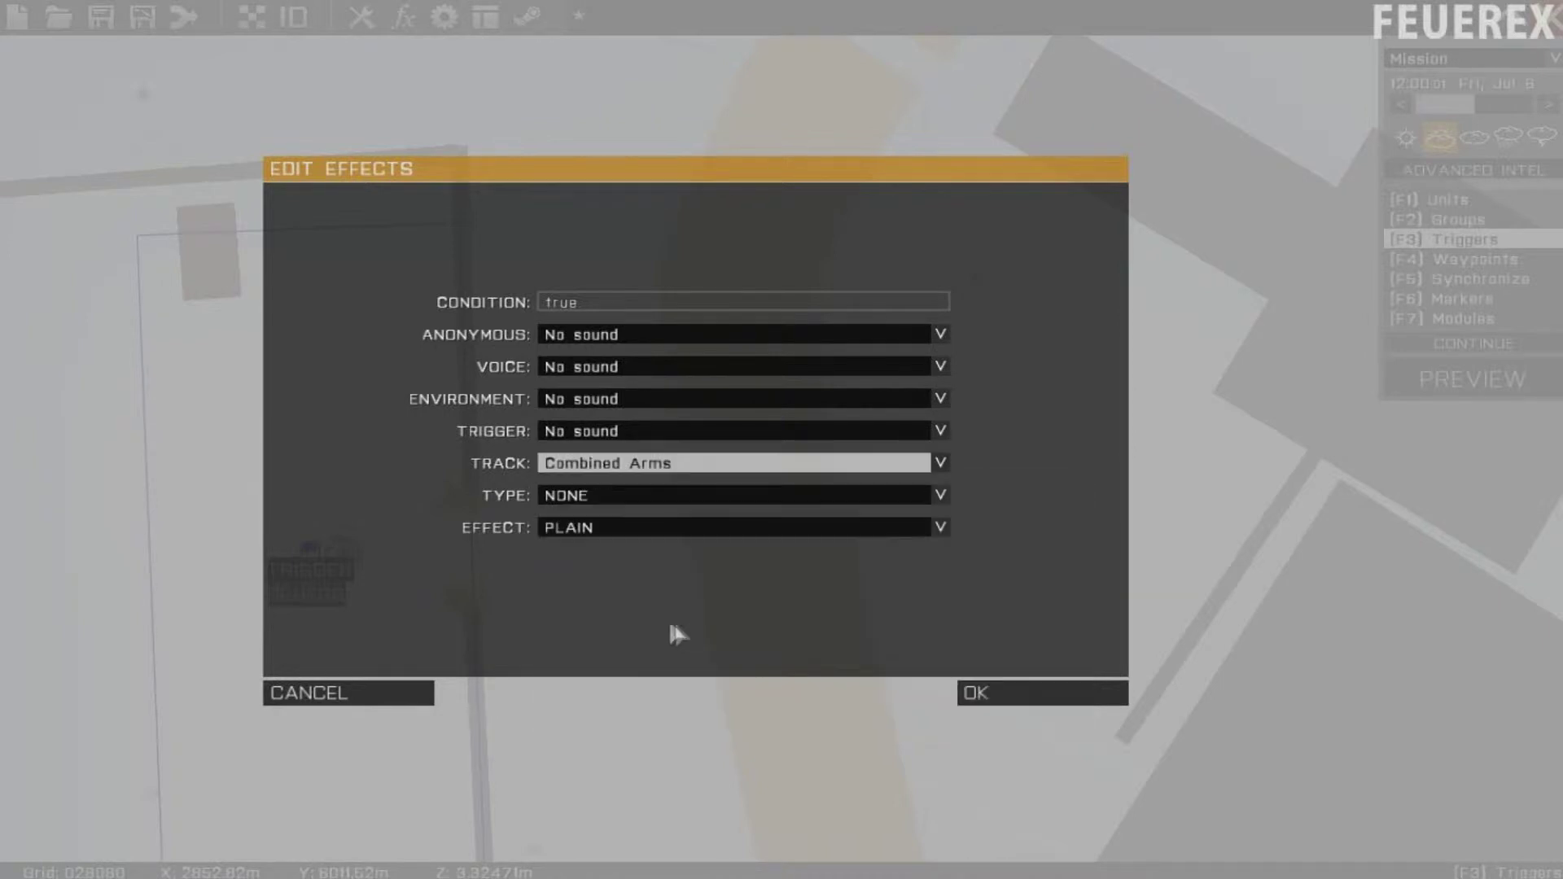
click(965, 699)
click(969, 693)
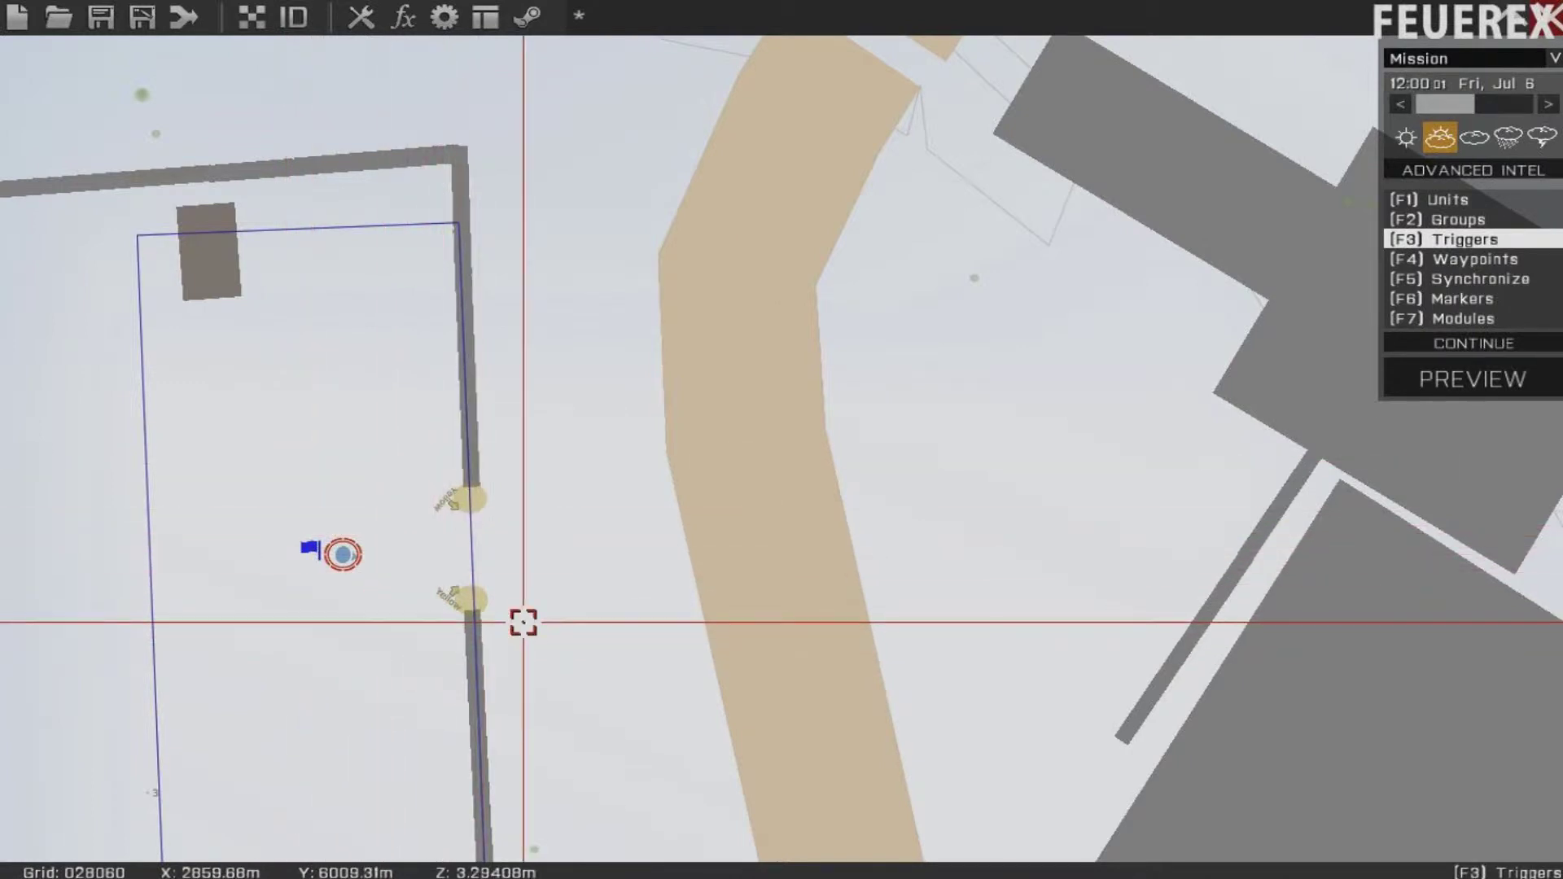
- Preview the mission and walk the player around the fenced yard by the barrel gate to test the trigger
click(1470, 380)
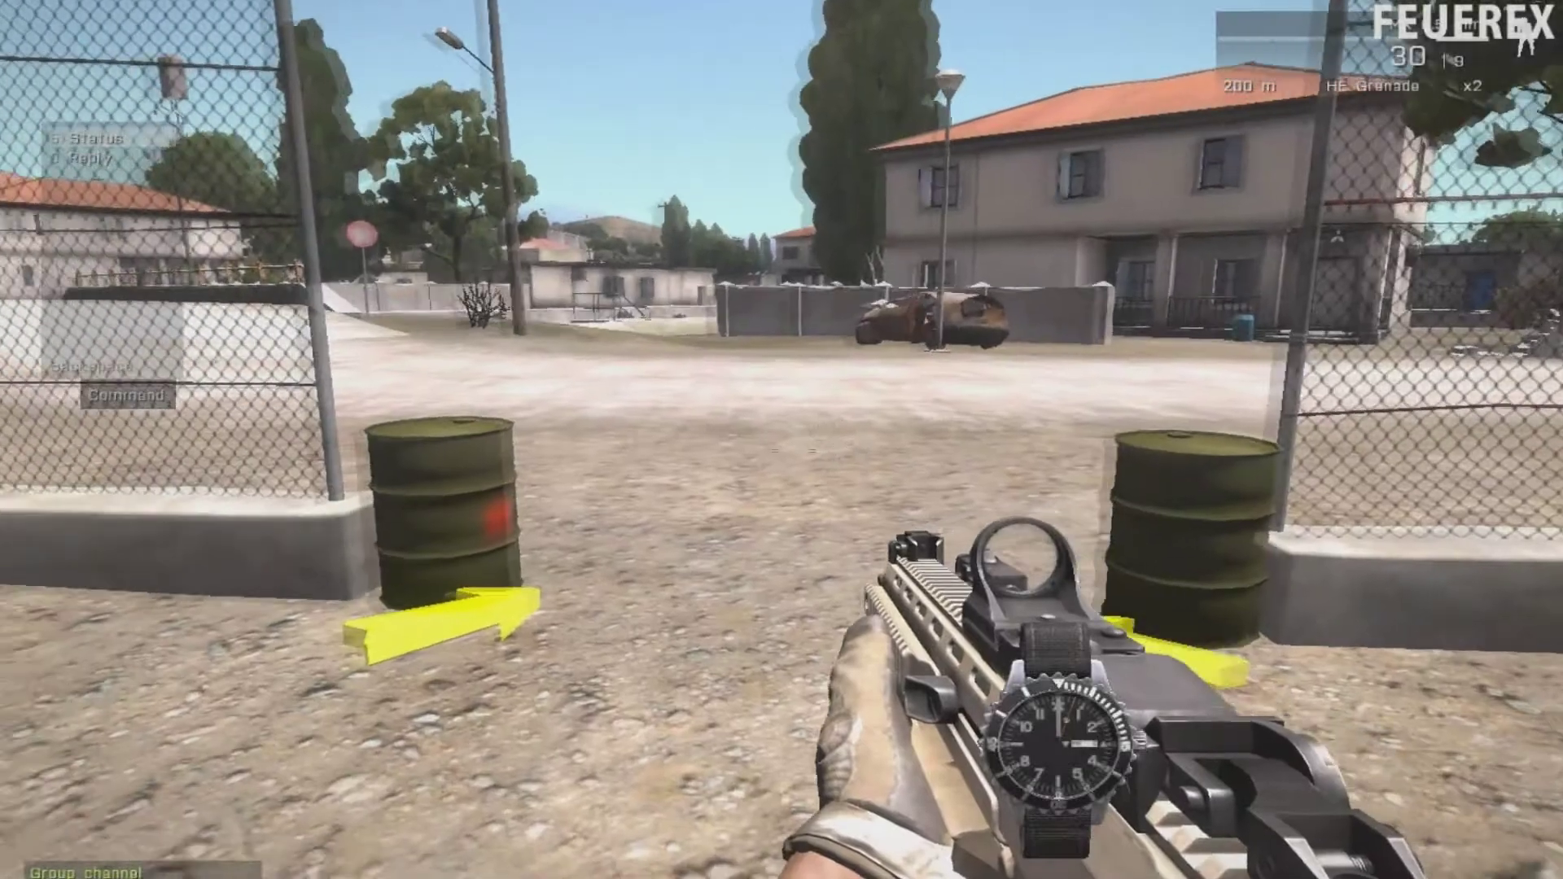
key(w)
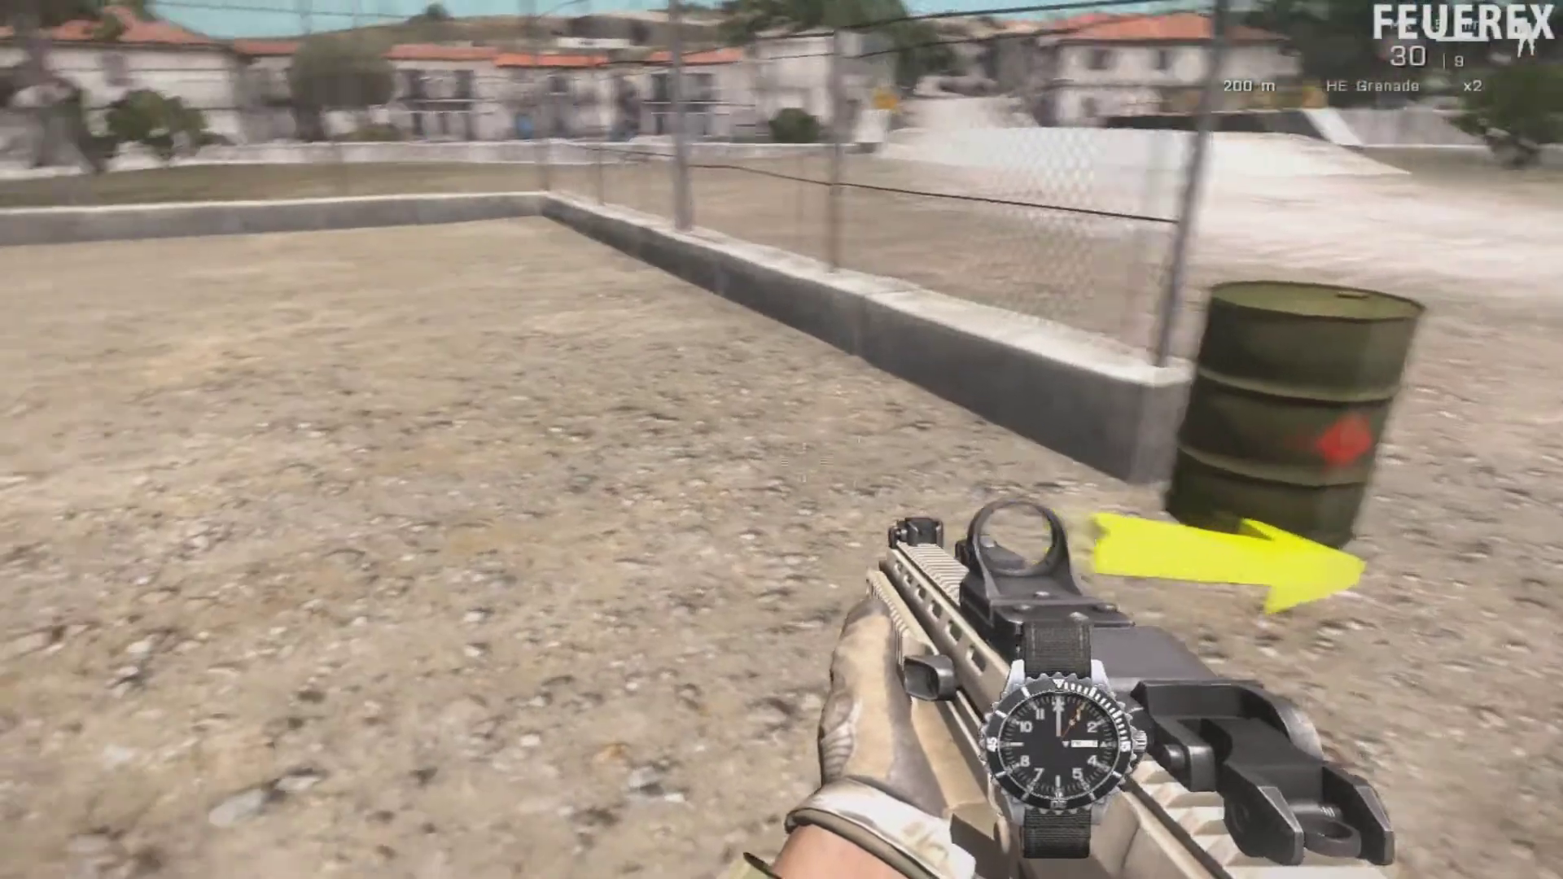
key(w)
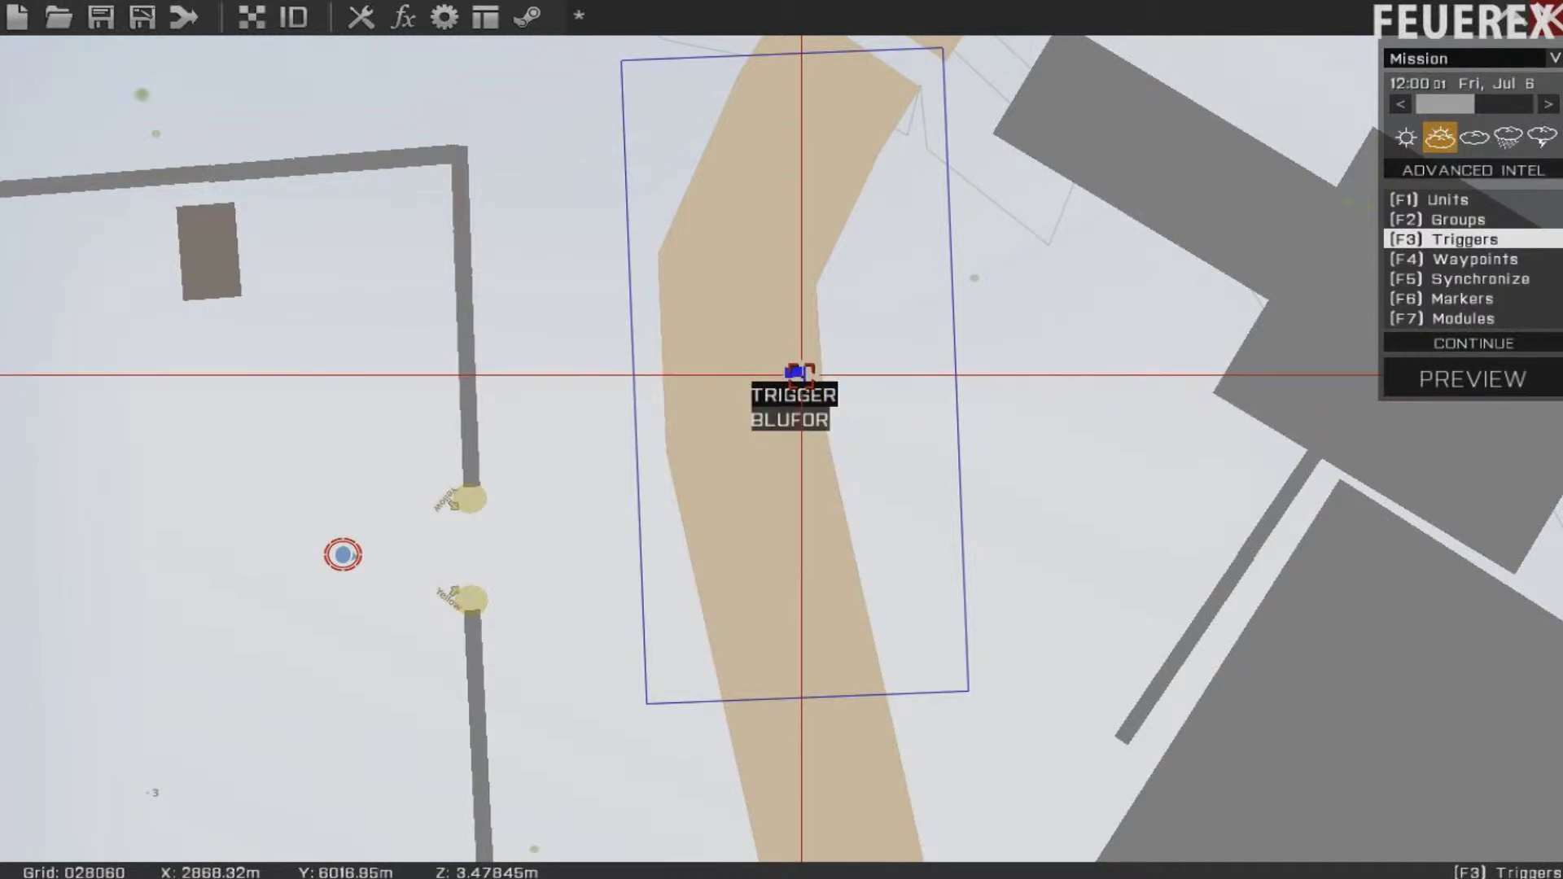
- Link the trigger on the road to the player unit inside the fence
key(F2)
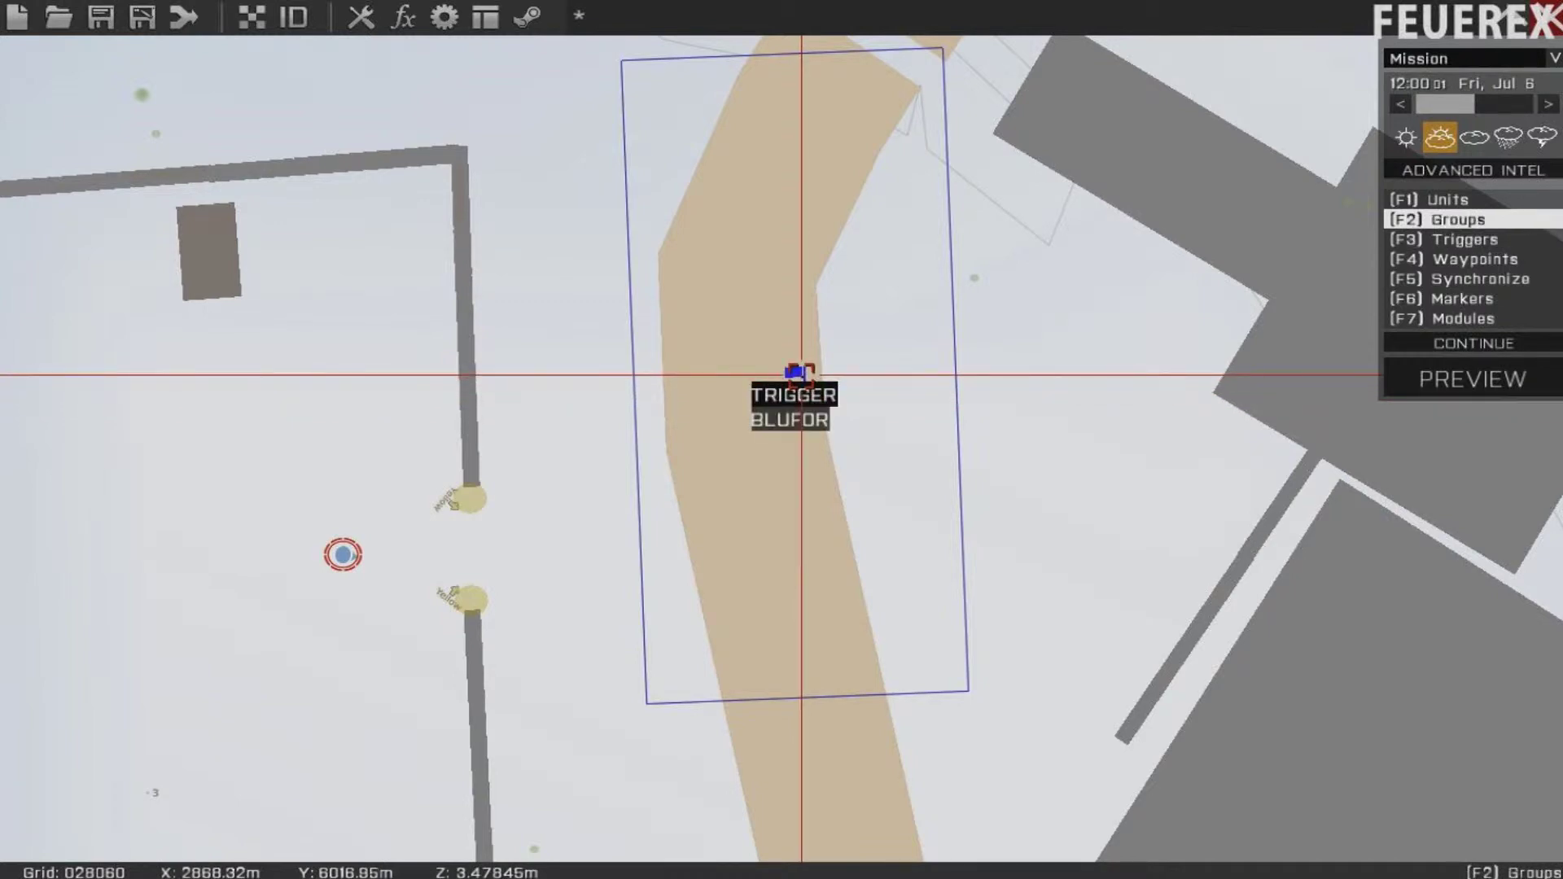
mouse_move(797, 374)
mouse_down()
mouse_move(746, 451)
mouse_move(656, 524)
mouse_move(343, 558)
mouse_up()
key(F1)
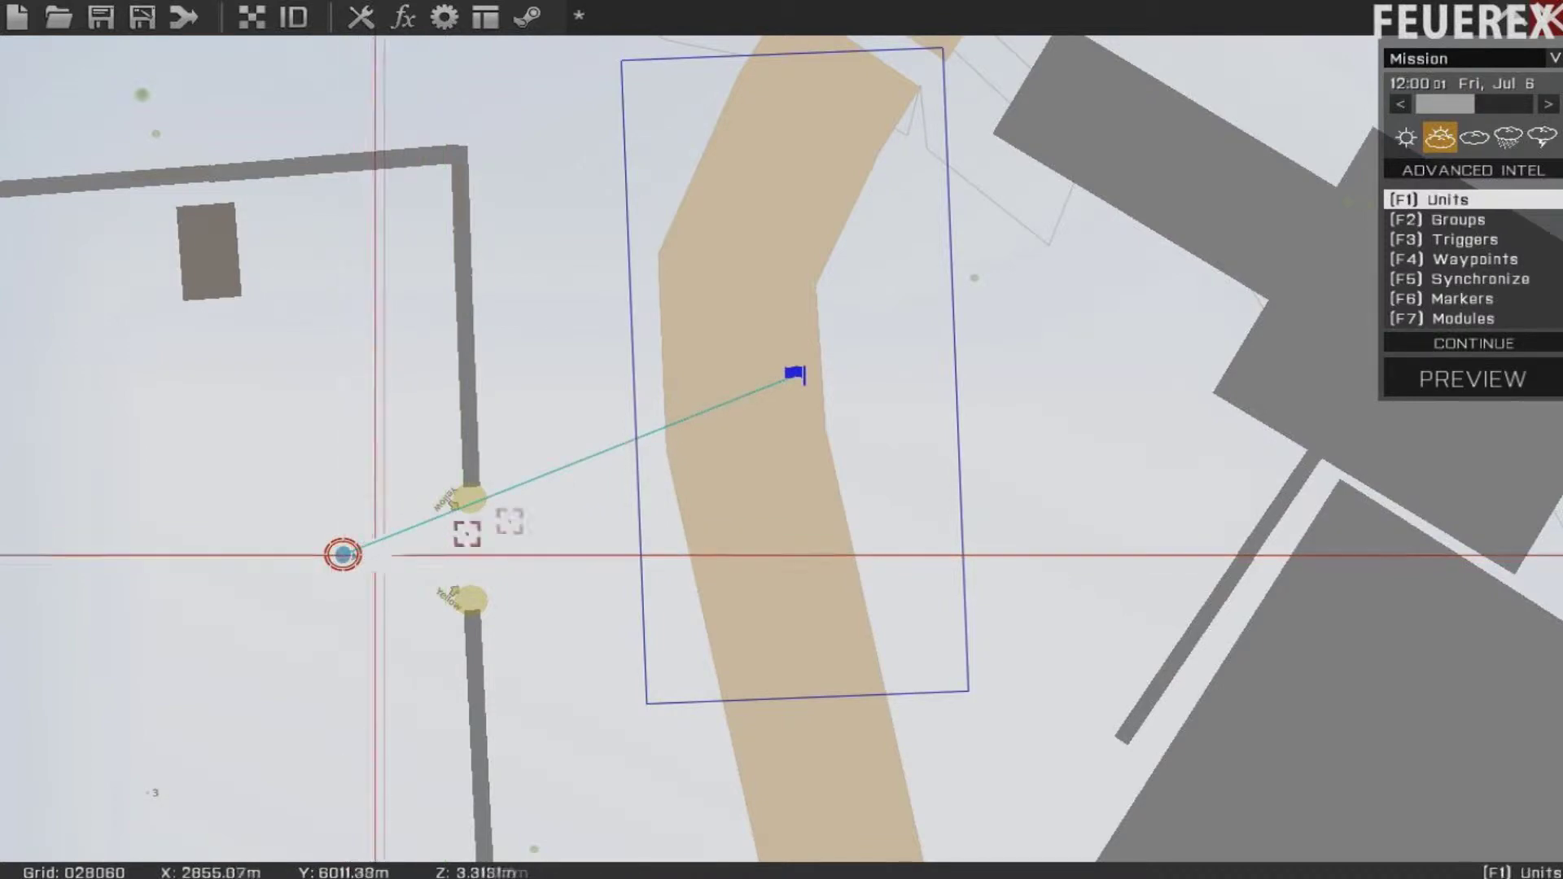
- Set the linked road trigger's activation to Vehicle with the Present condition and save it
double_click(786, 392)
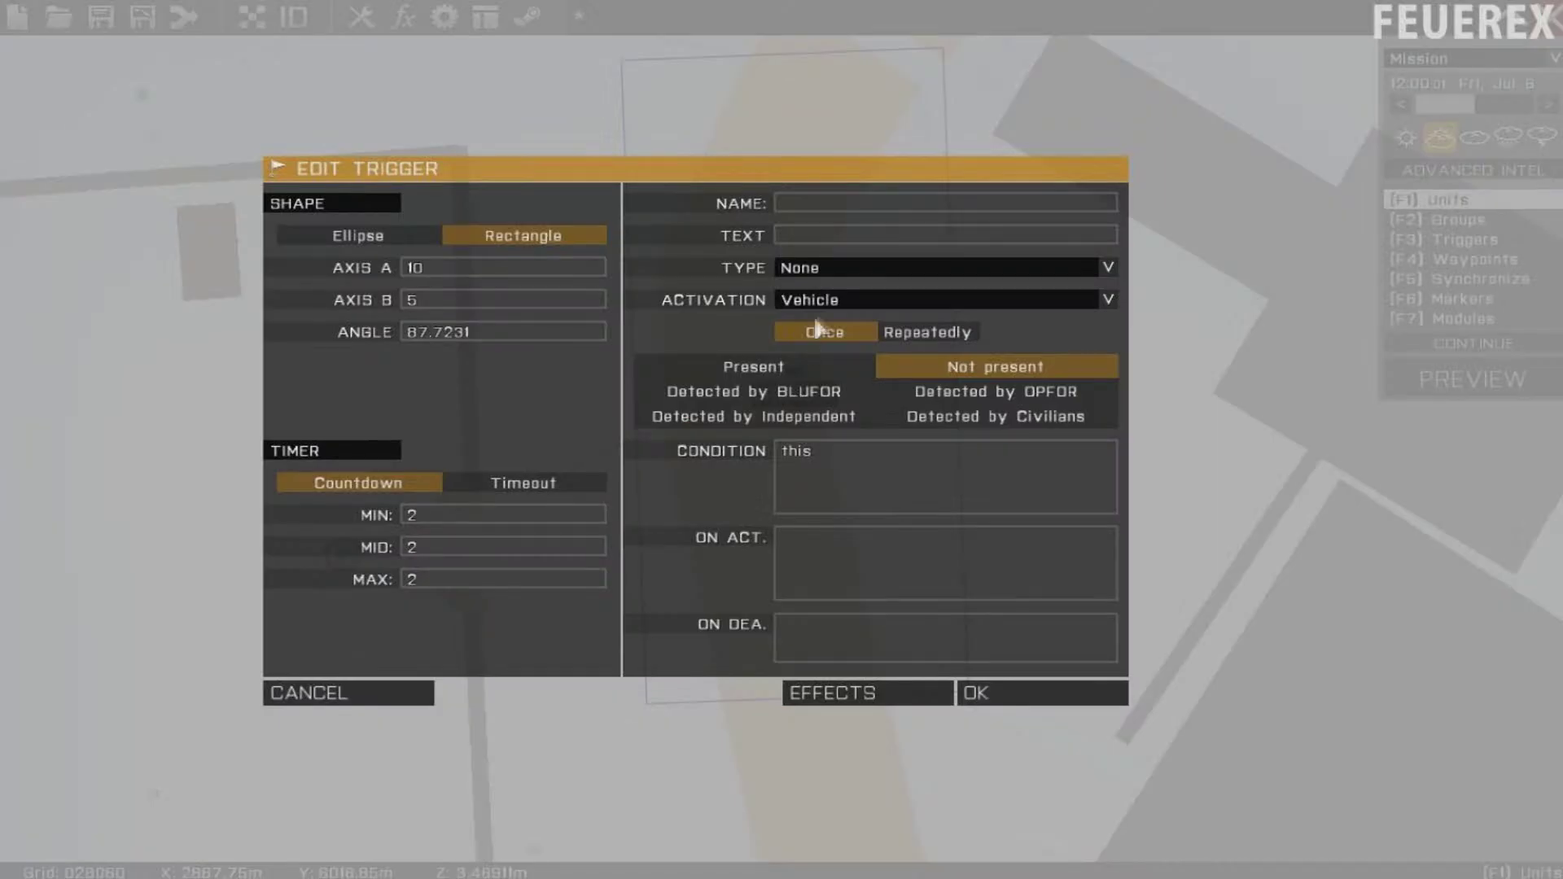
click(839, 301)
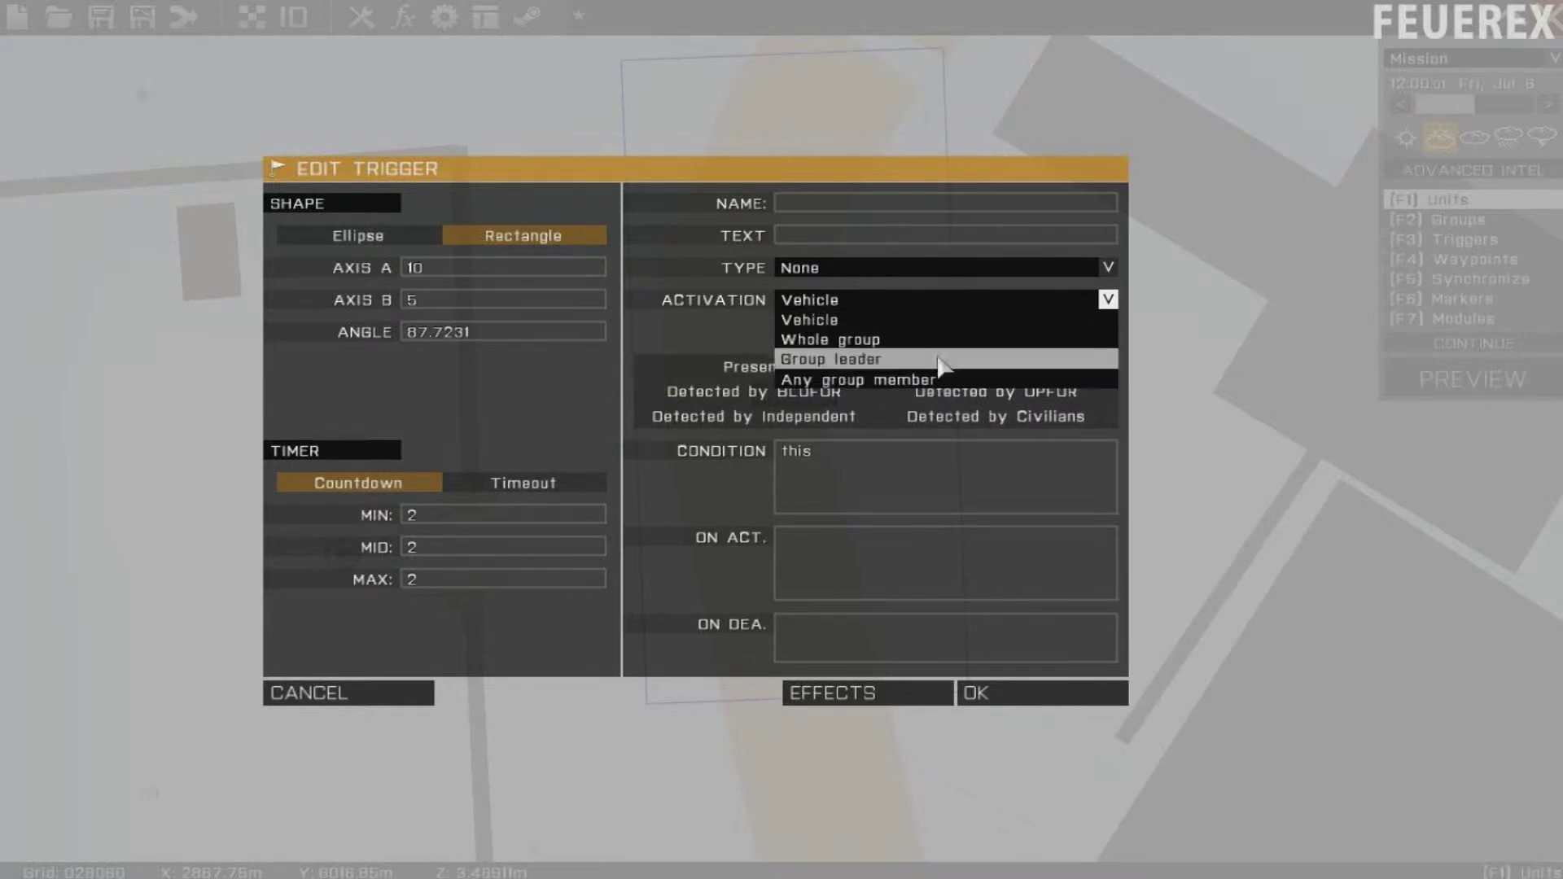
click(944, 322)
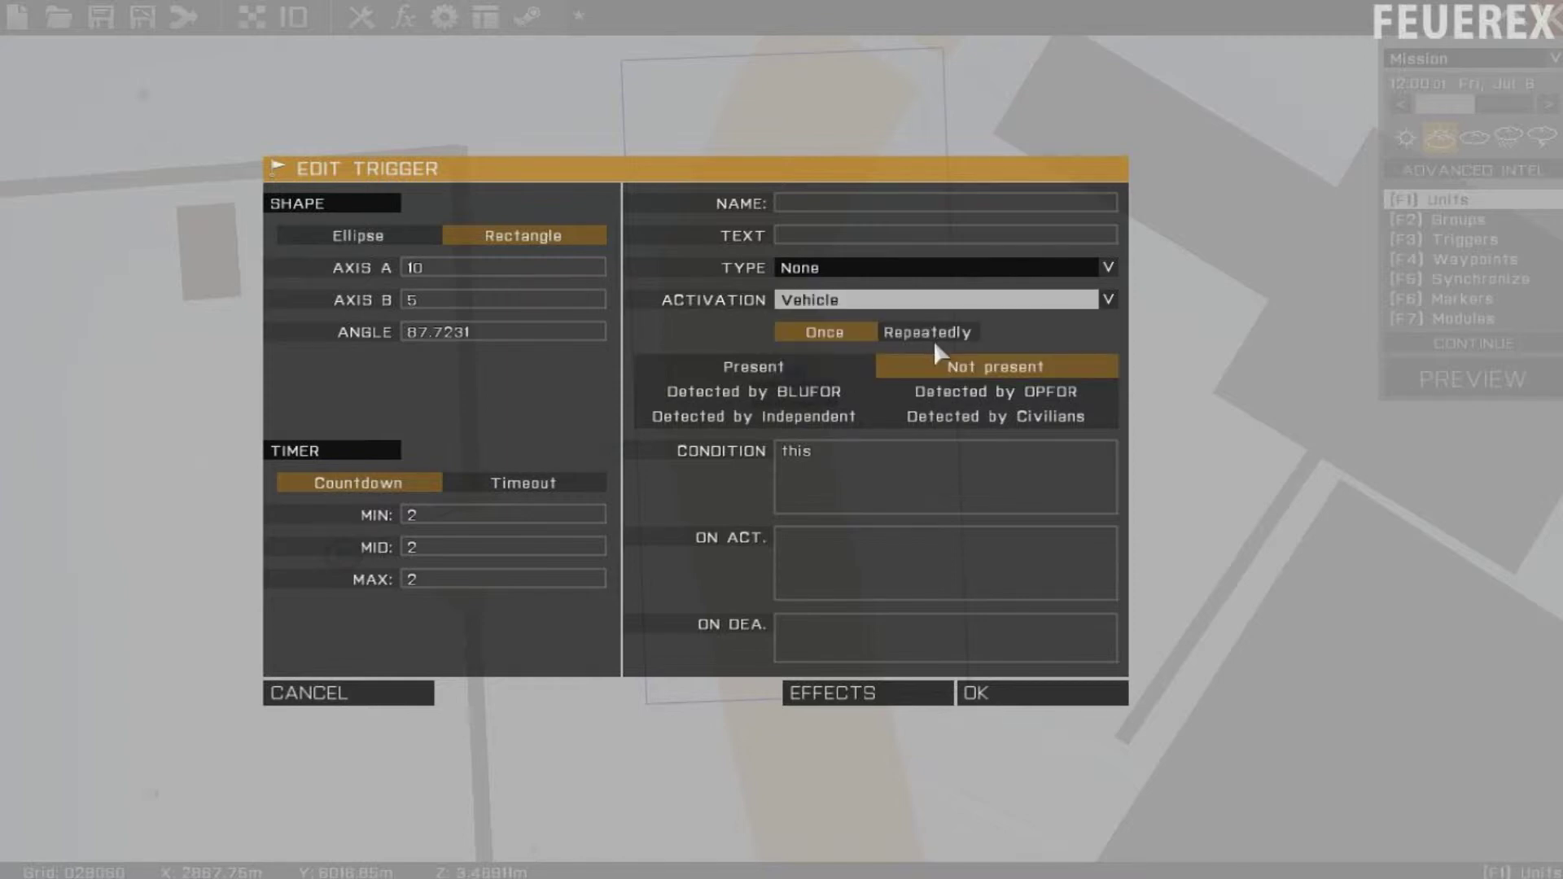
click(809, 365)
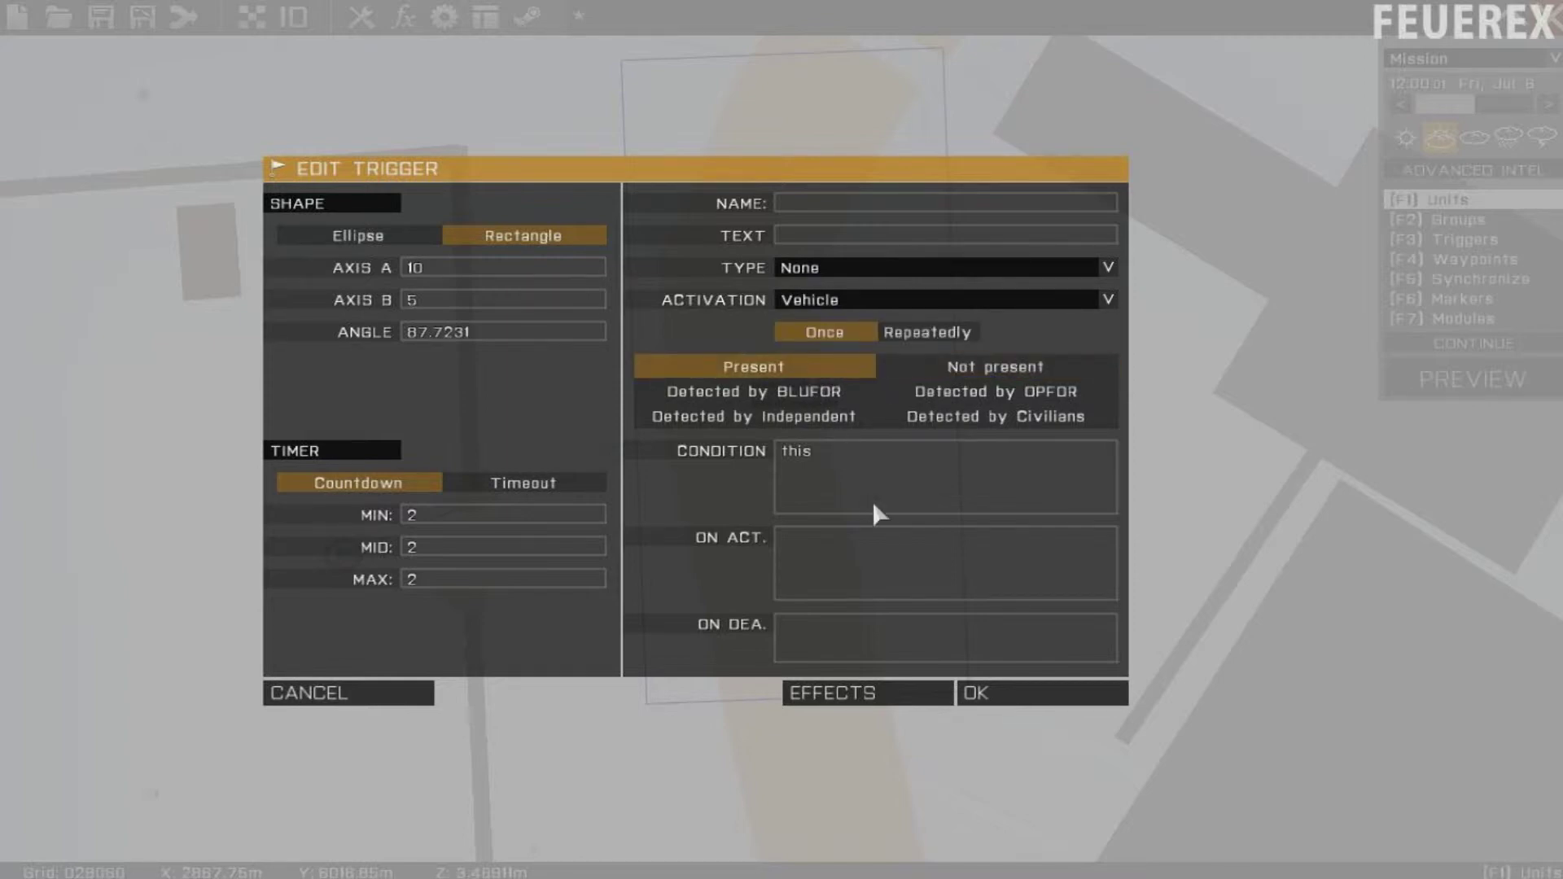
click(989, 693)
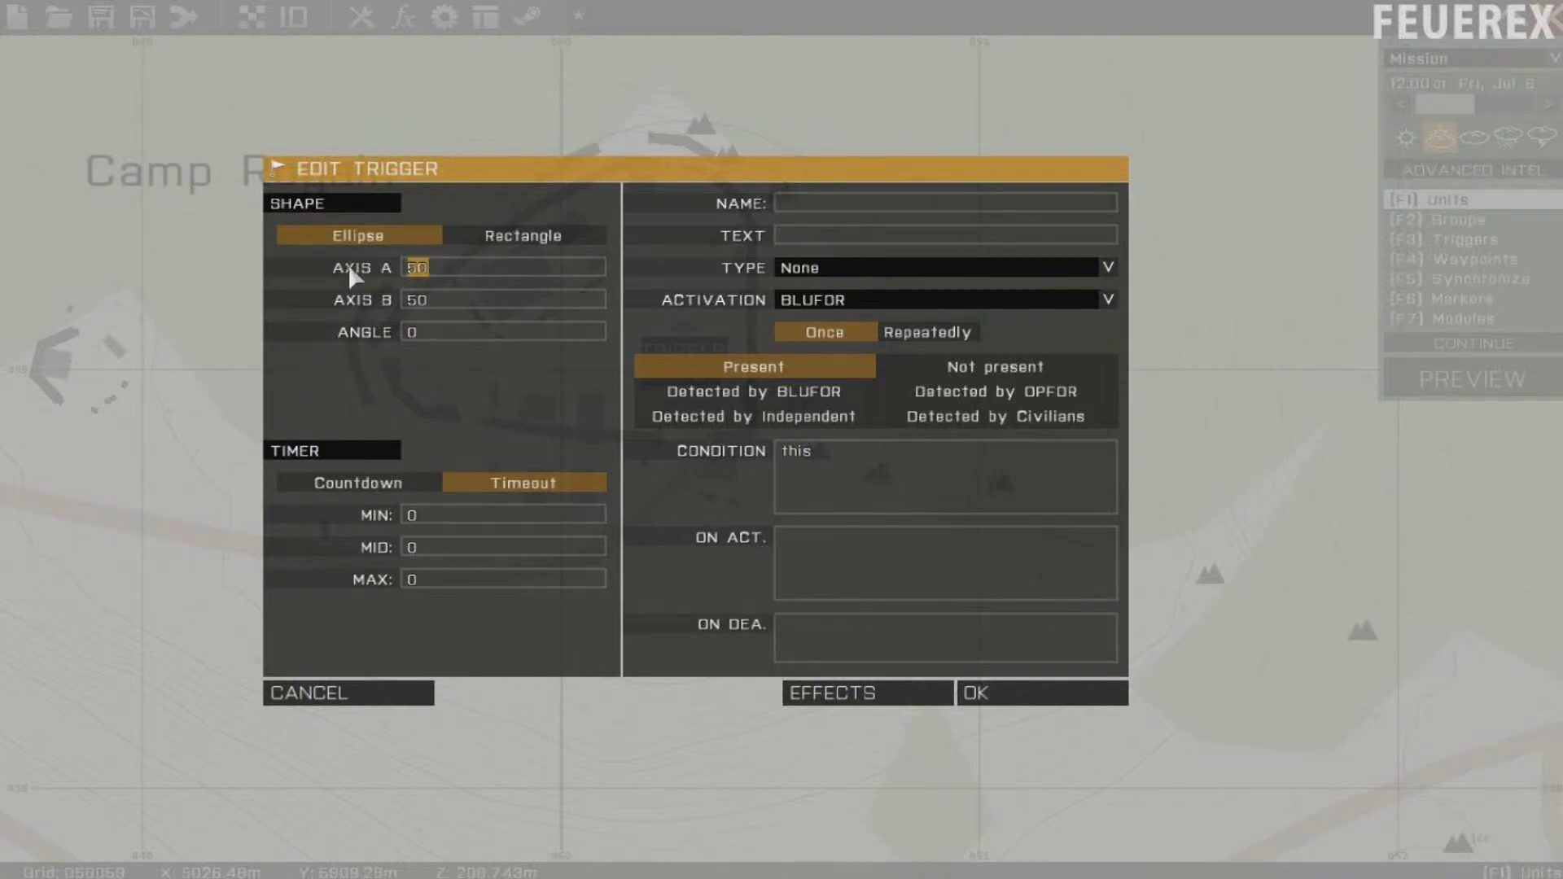
- Resize the Camp Rogain trigger to 100 by 100 and move it slightly west, toward the middle of the camp
key(Escape)
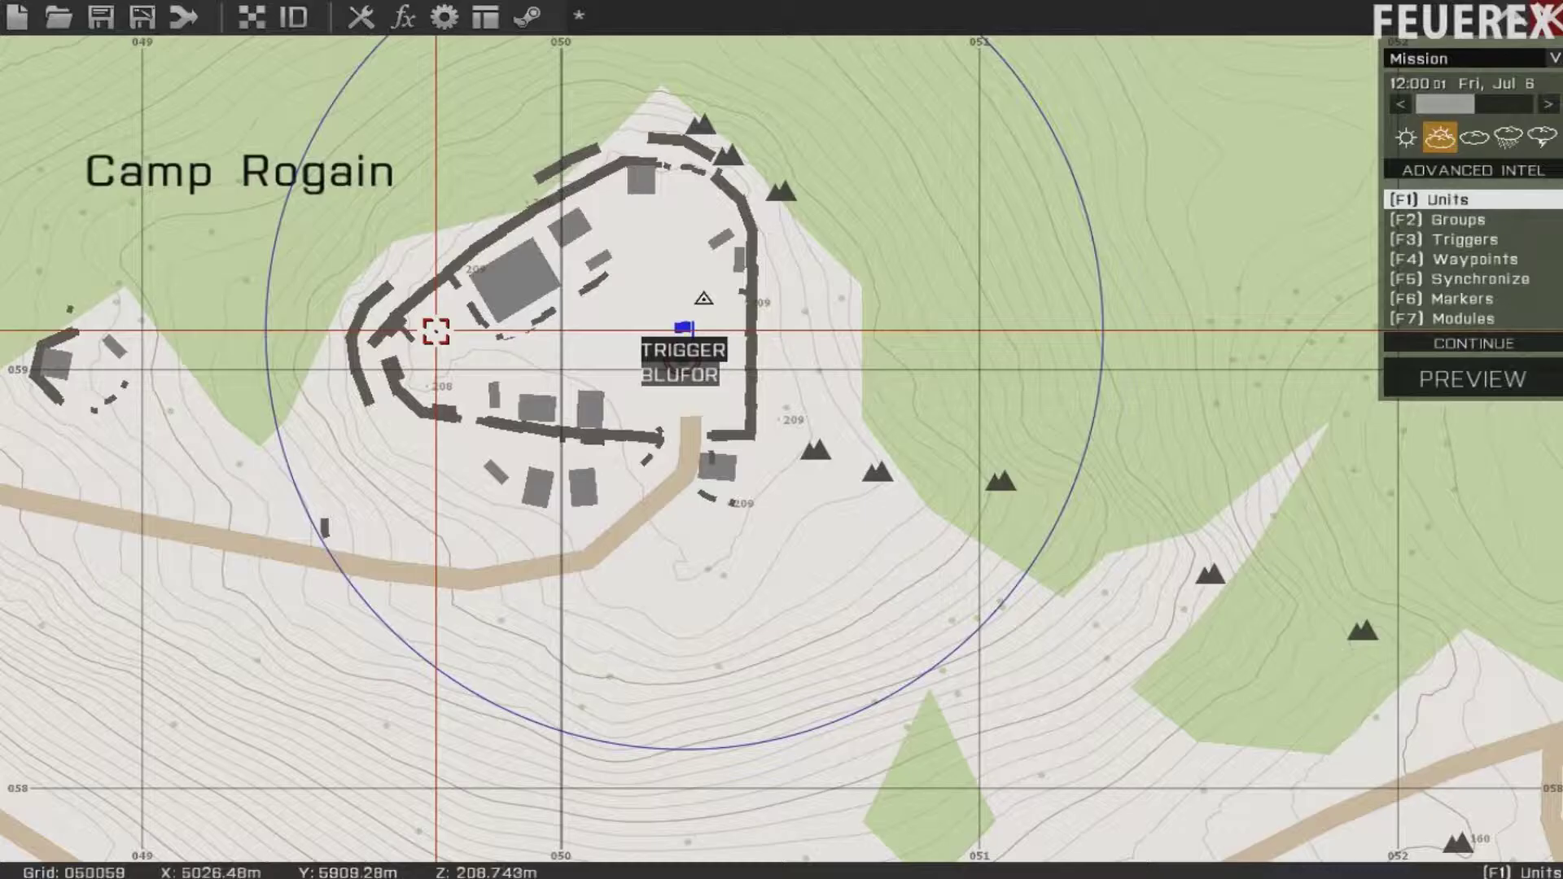
drag(682, 330, 612, 316)
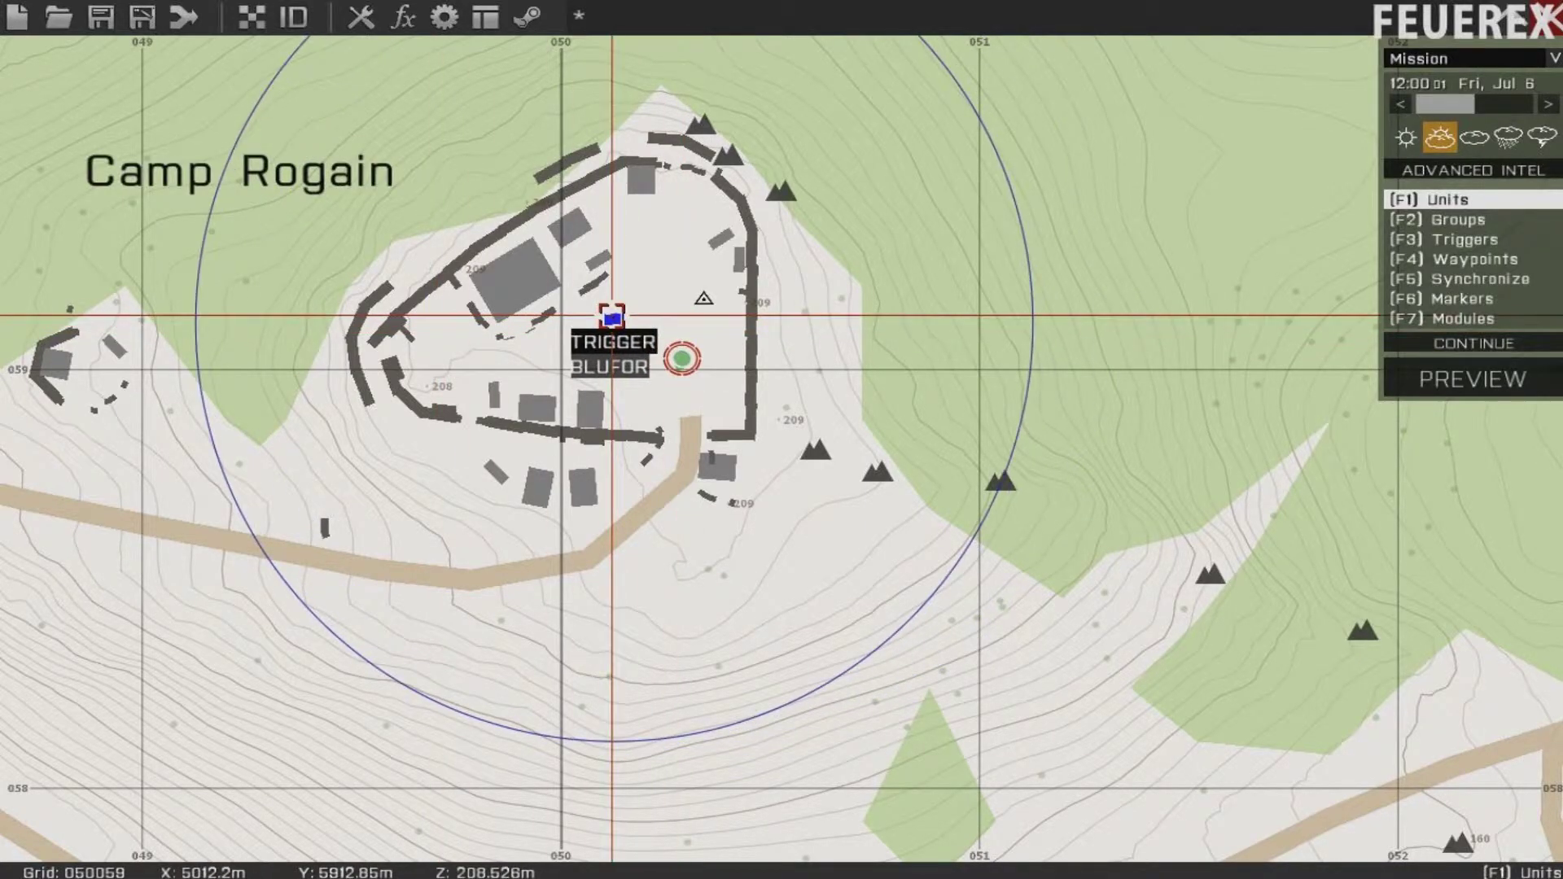
- Add an on-activation hint reading "Trigger activated!" to the Camp Rogain trigger
double_click(612, 315)
click(825, 551)
text(hint "Trig)
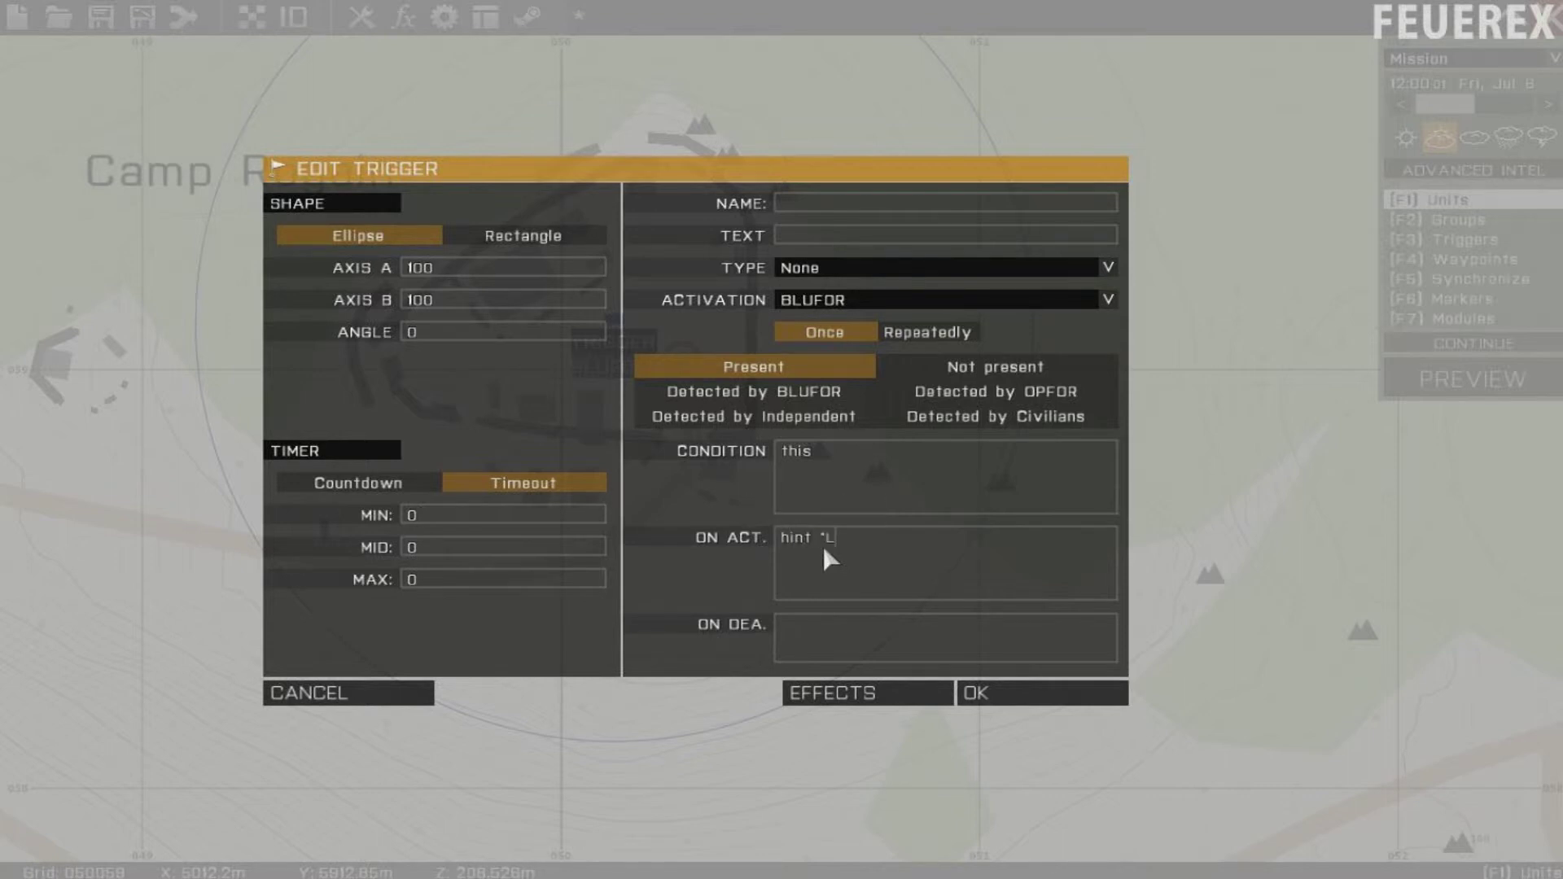
text(ger activated")
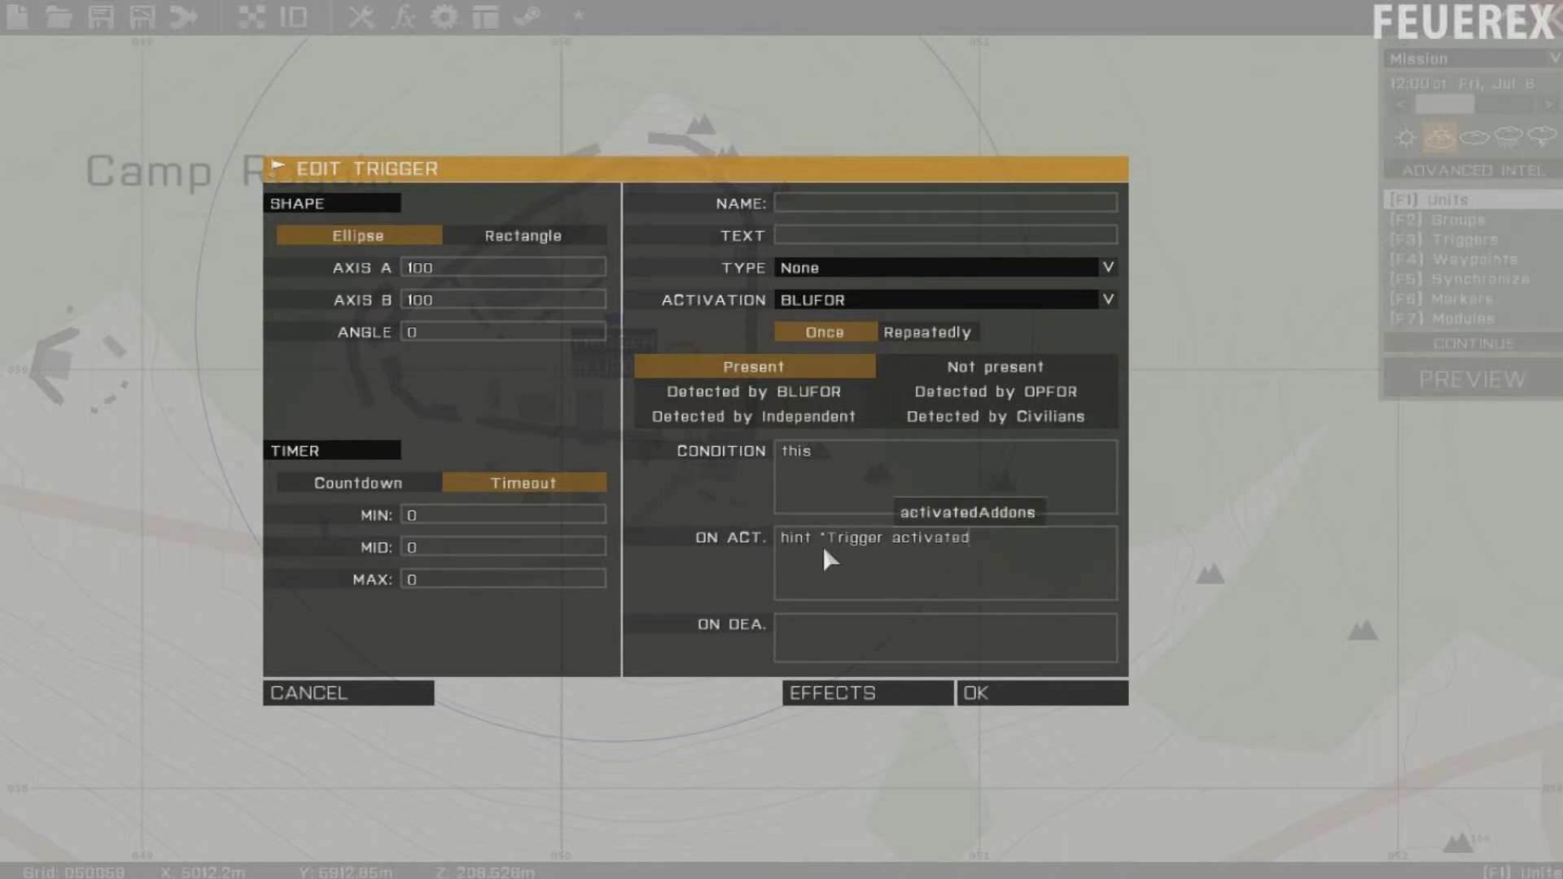
key(Return)
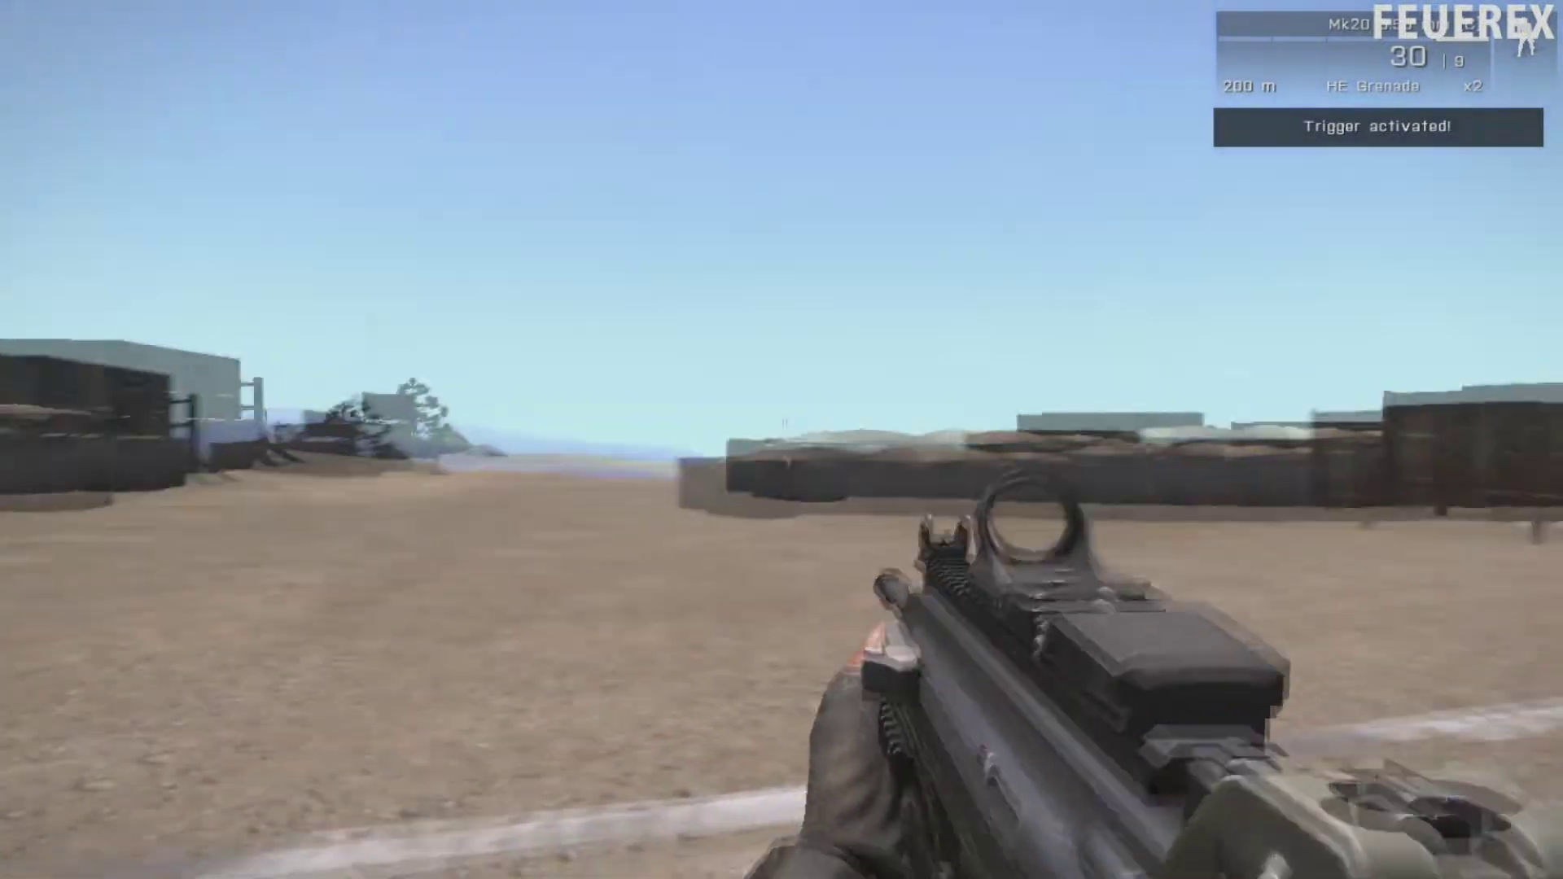
- Run through the camp in the mission preview to check the trigger's hint
key(KP_Enter)
key(w)
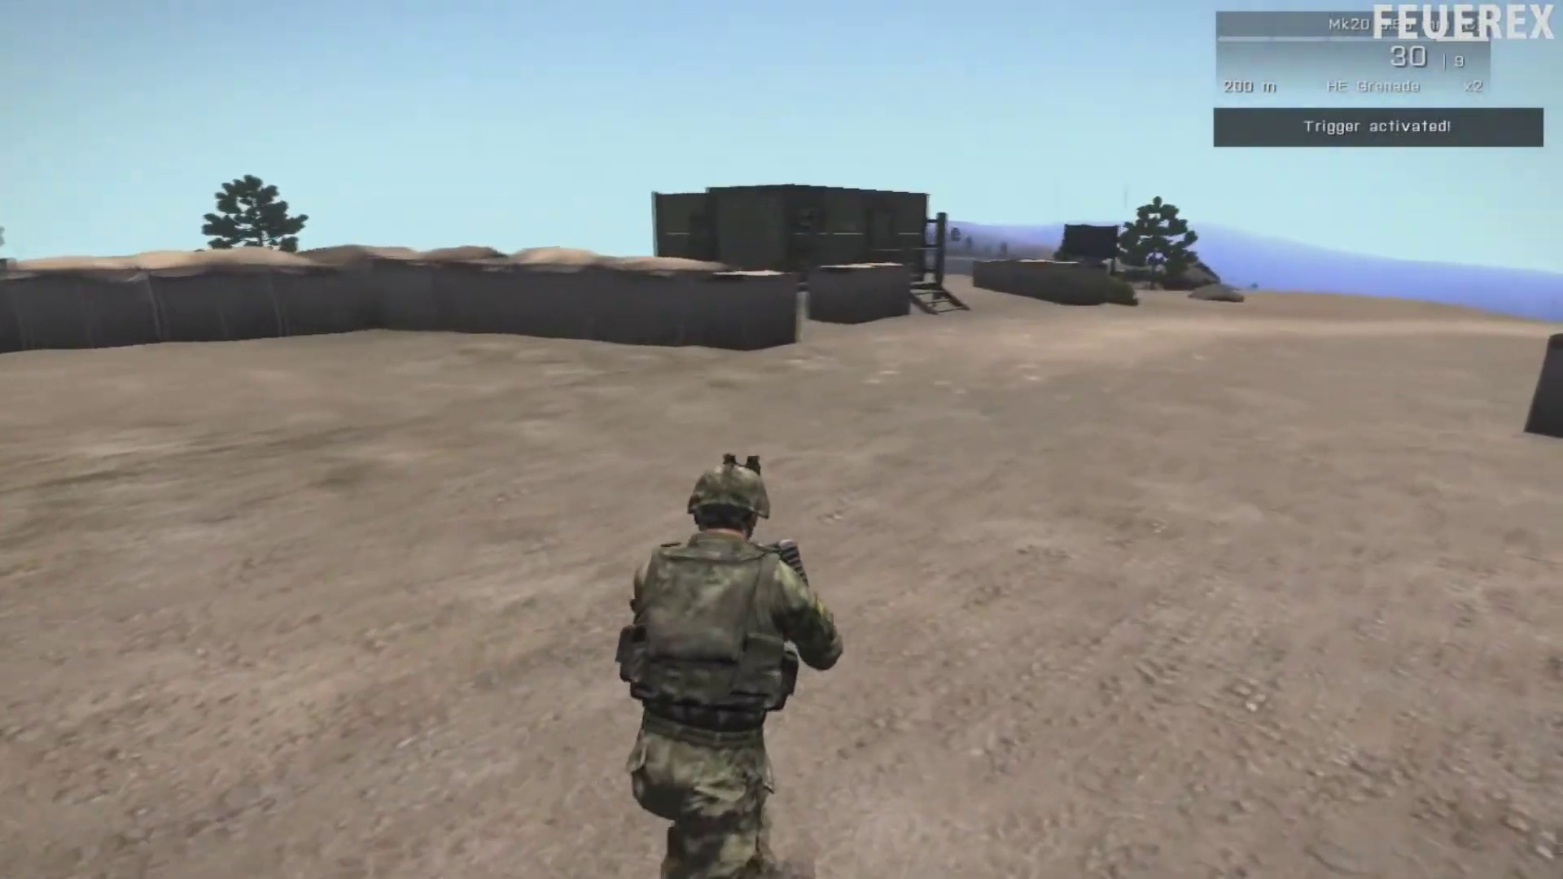
key(w)
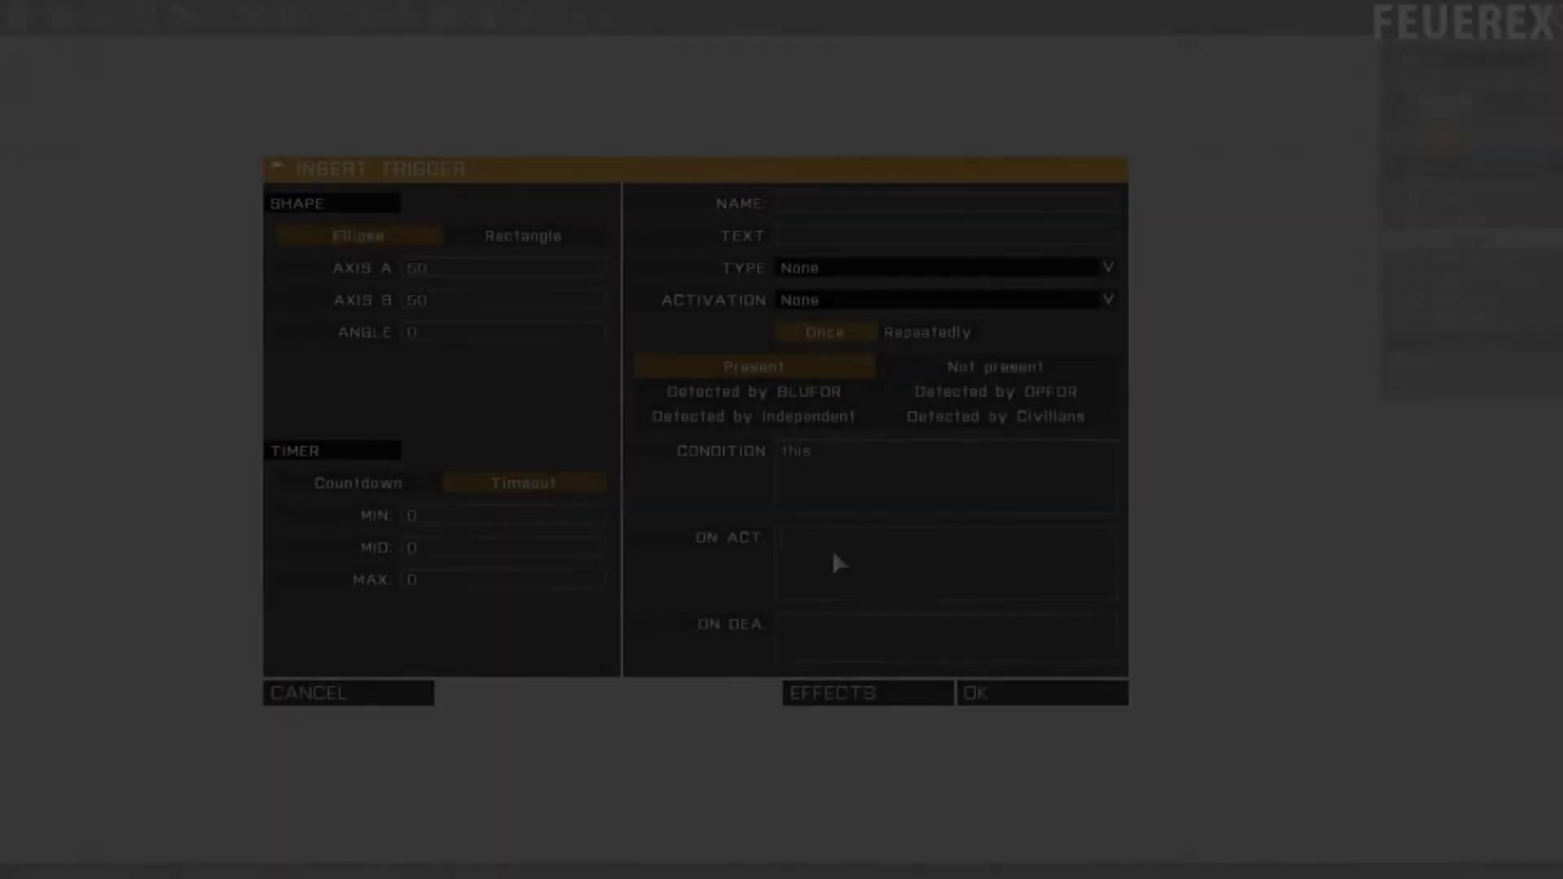
text(plane)
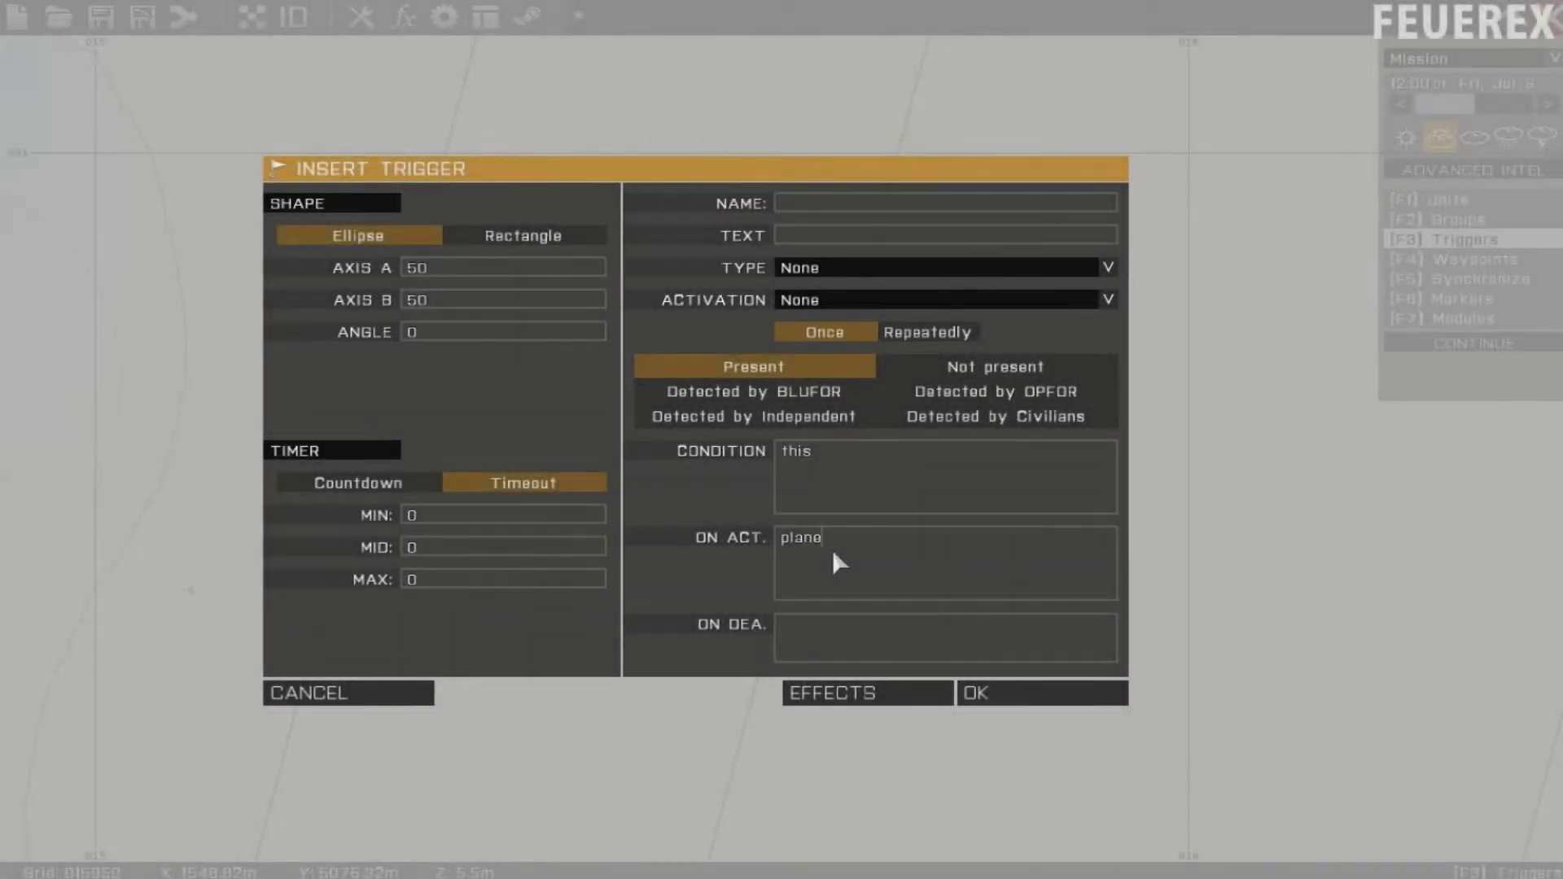
key(BackSpace)
key(BackSpace)
key(BackSpace)
key(BackSpace)
key(BackSpace)
- Replace the new runway trigger's condition with speed plane > 149 and insert the trigger
double_click(795, 451)
text(s)
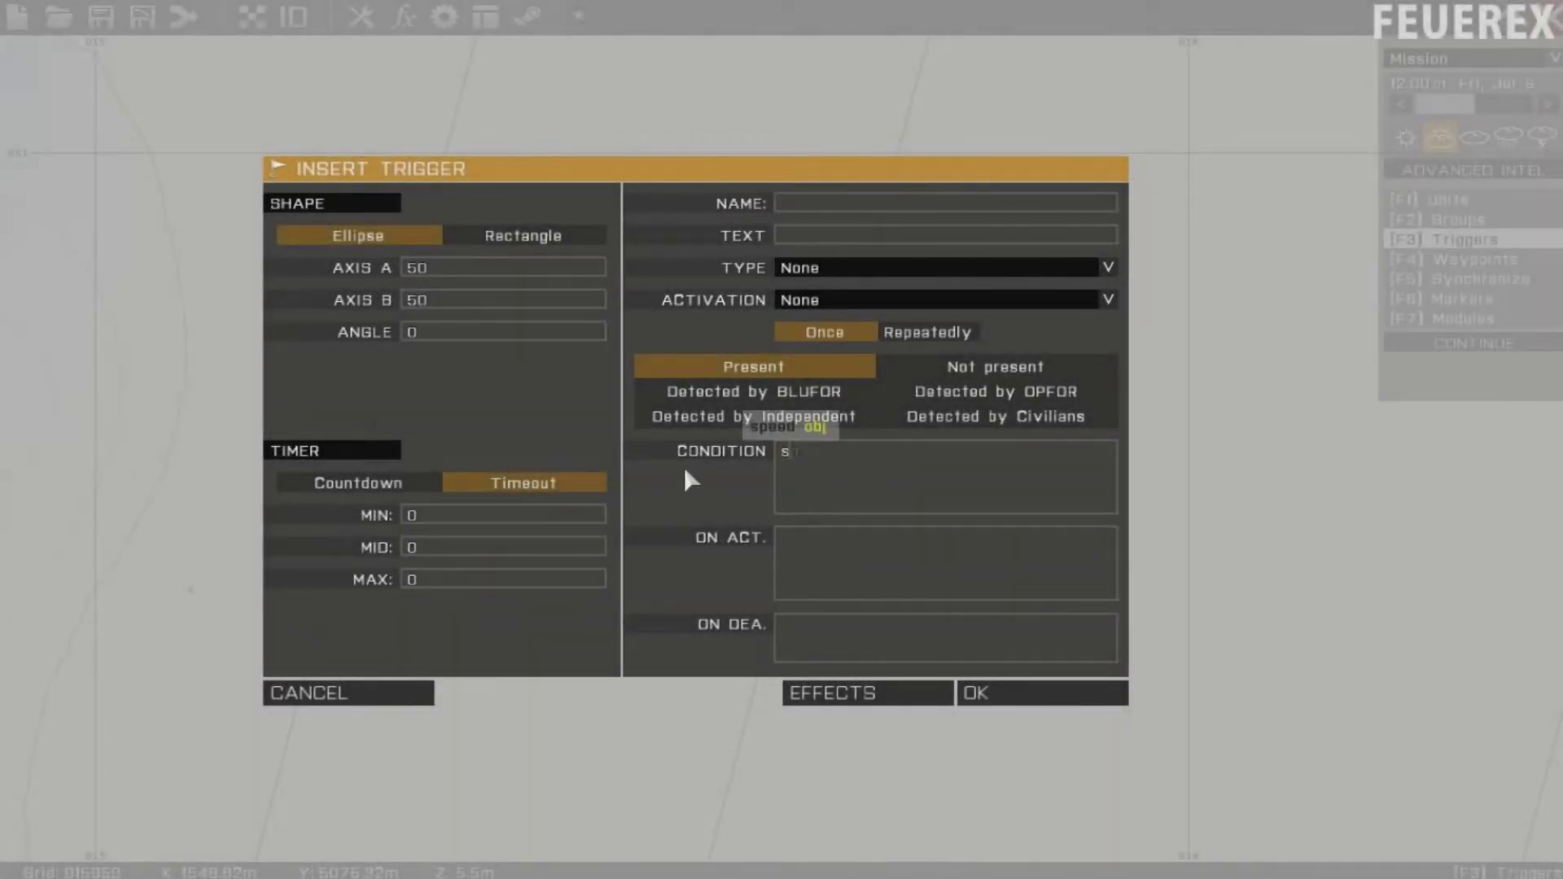
text(peed plane >)
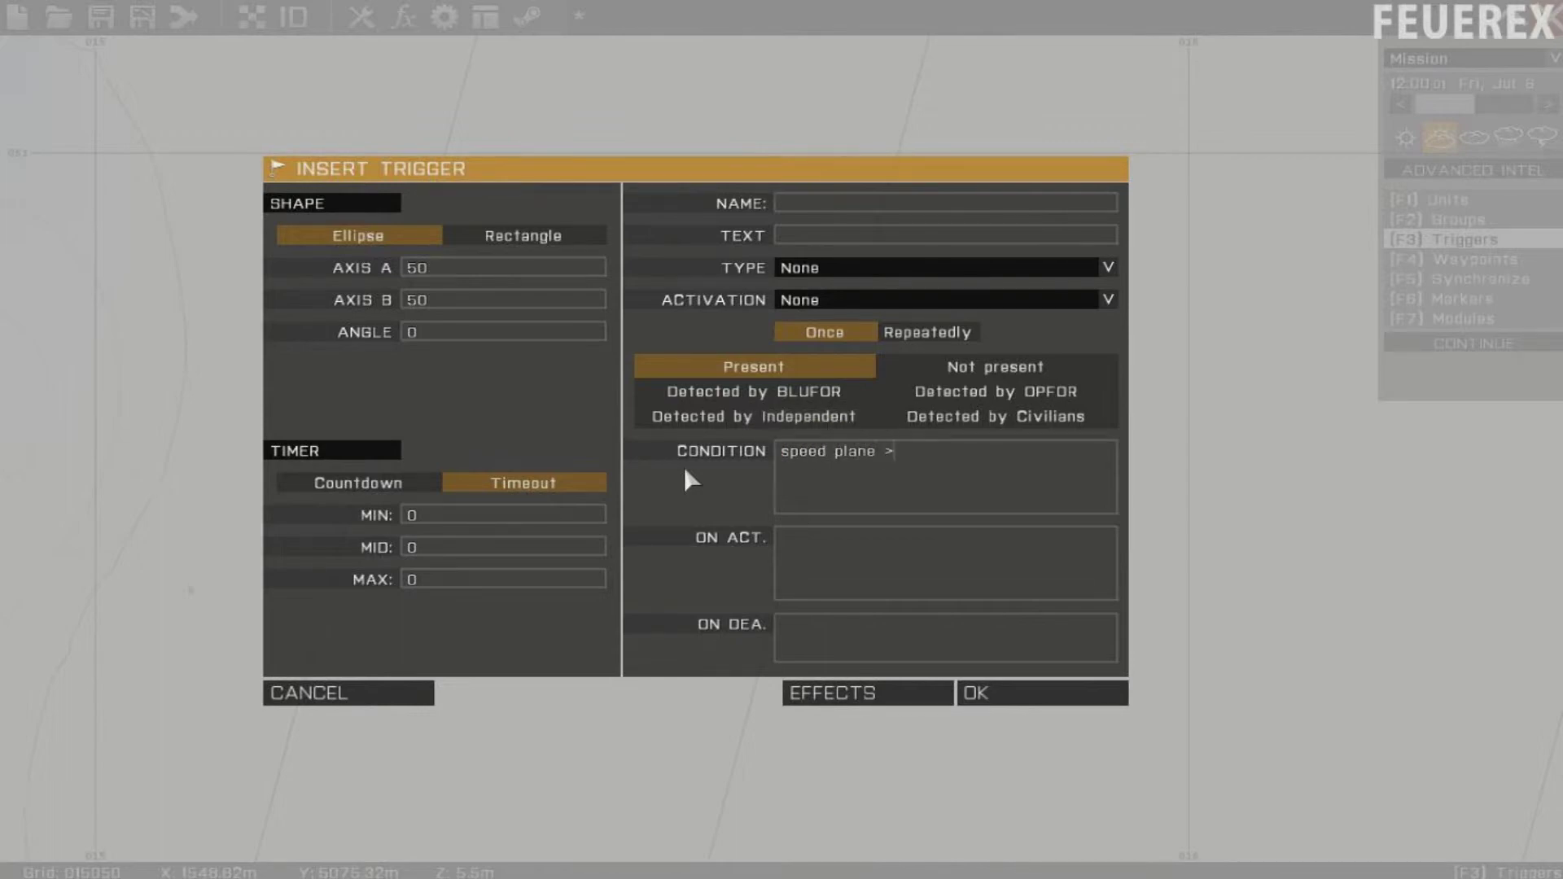
text( 150)
key(Return)
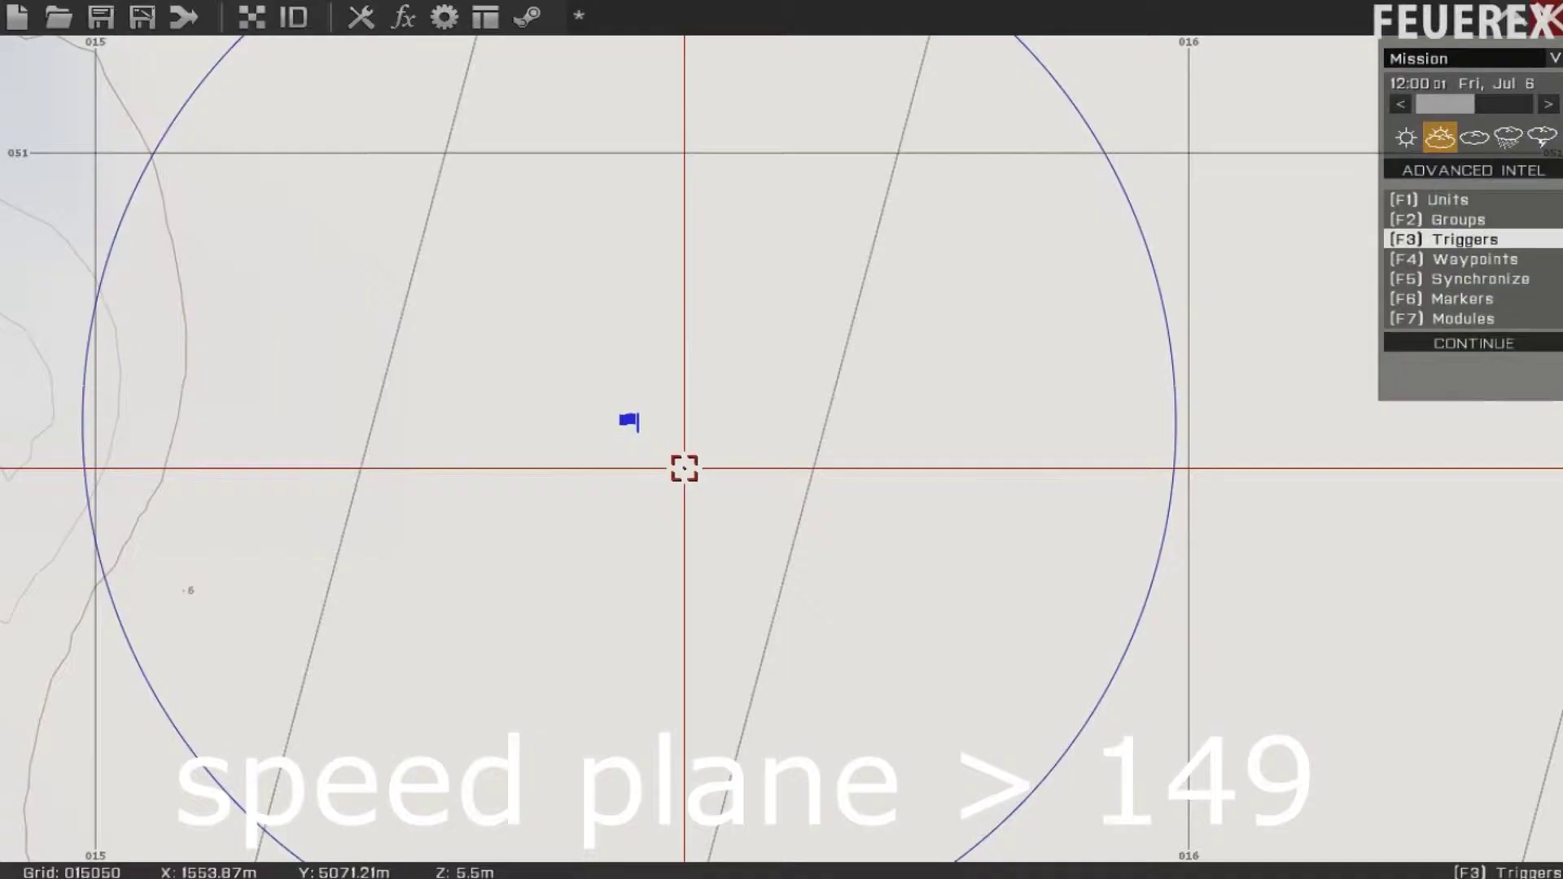
- Place a player-controlled BLUFOR A-164 Wipeout with Special set to None, named plane, on the runway and preview the mission
key(F1)
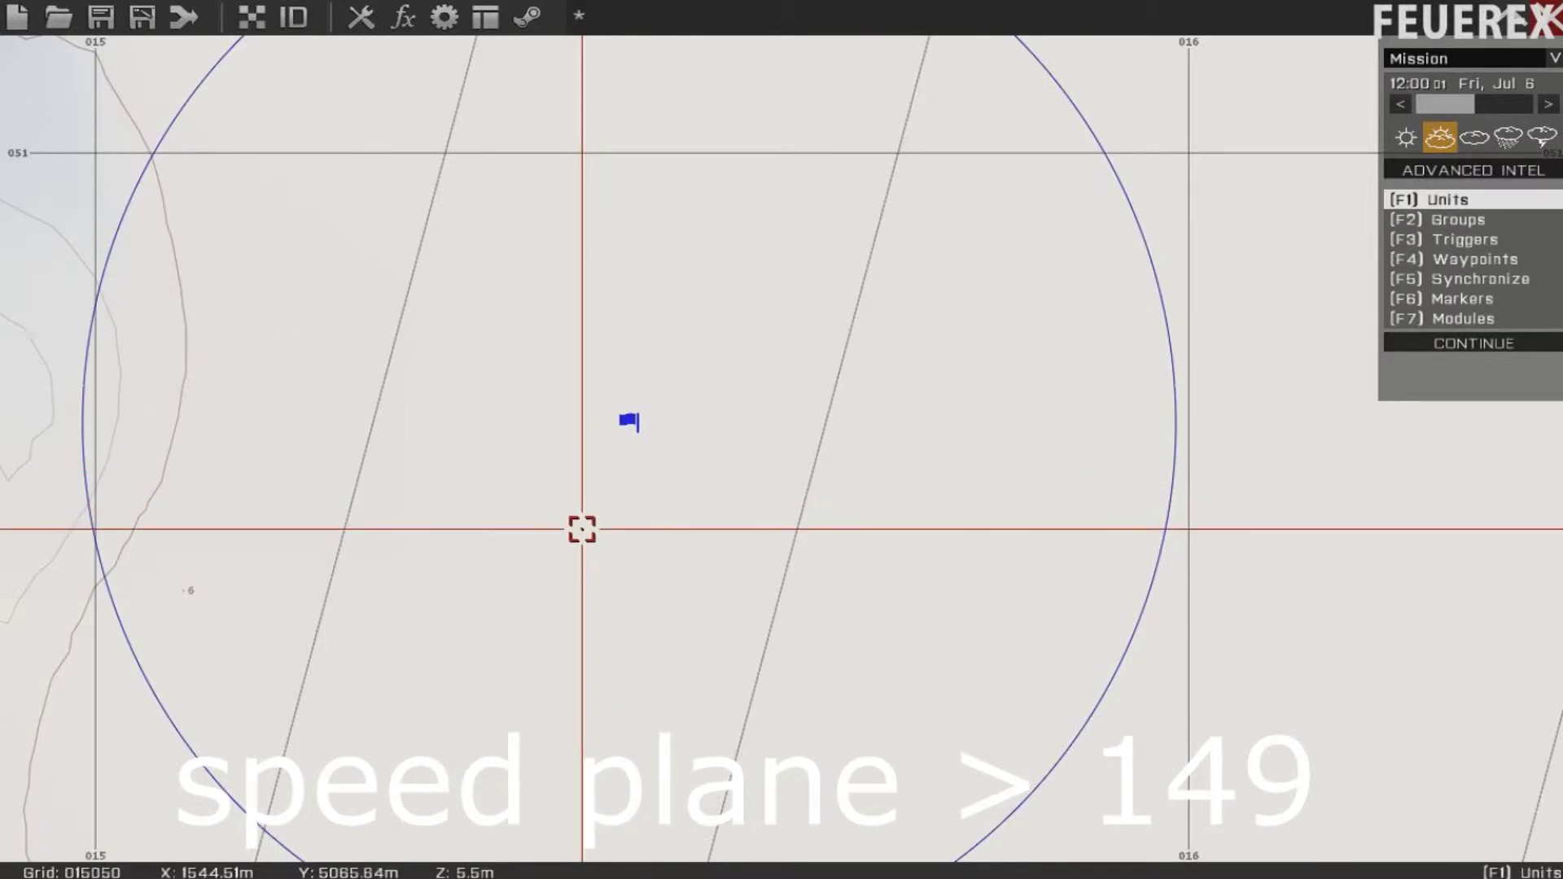
double_click(583, 530)
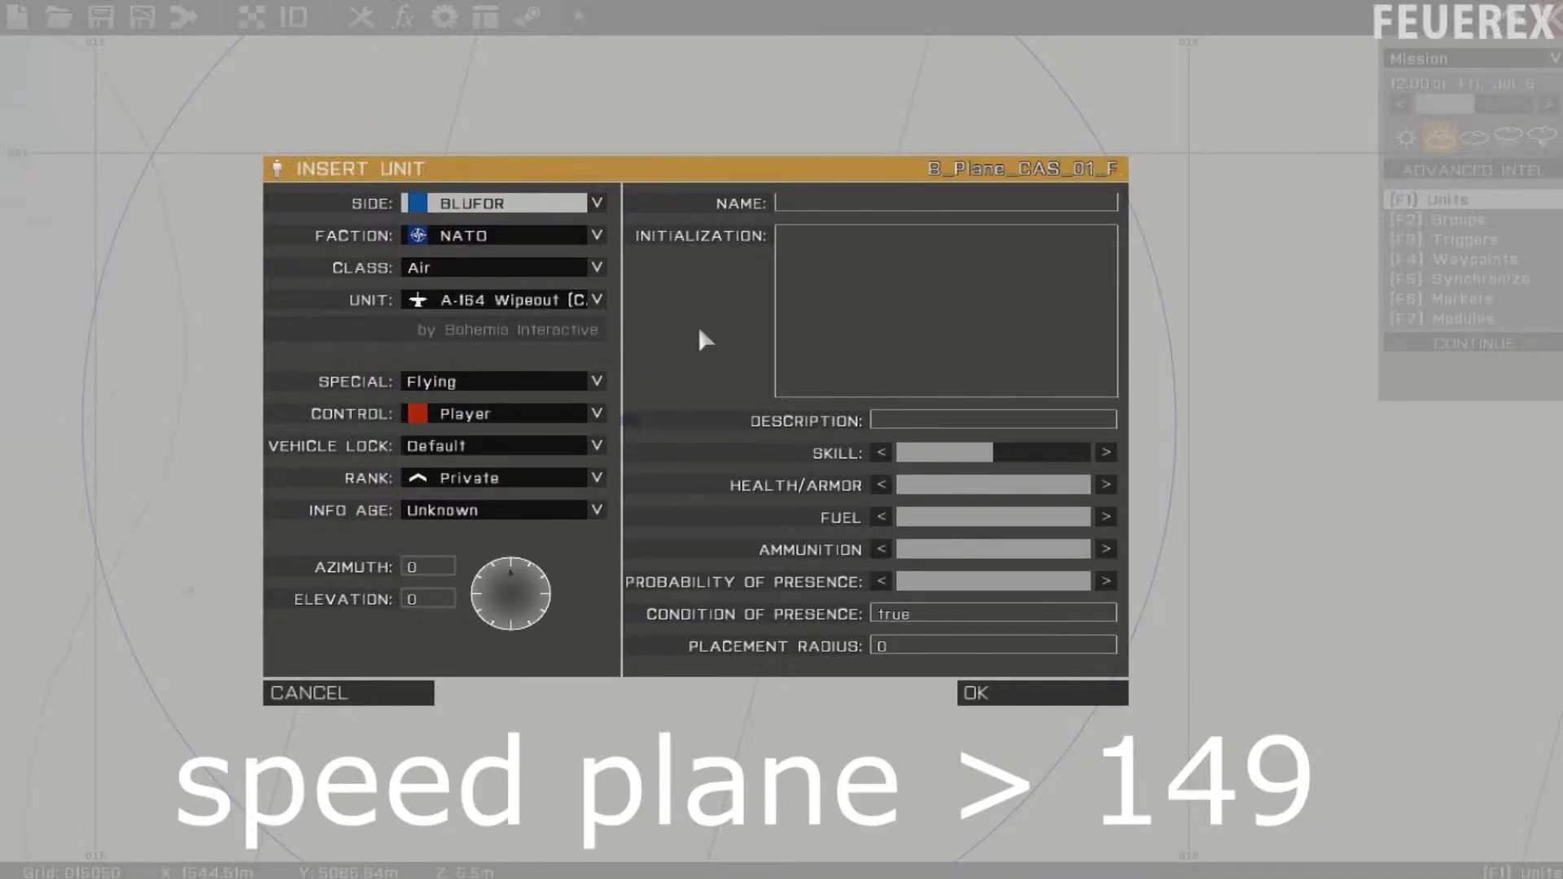
click(525, 381)
click(527, 398)
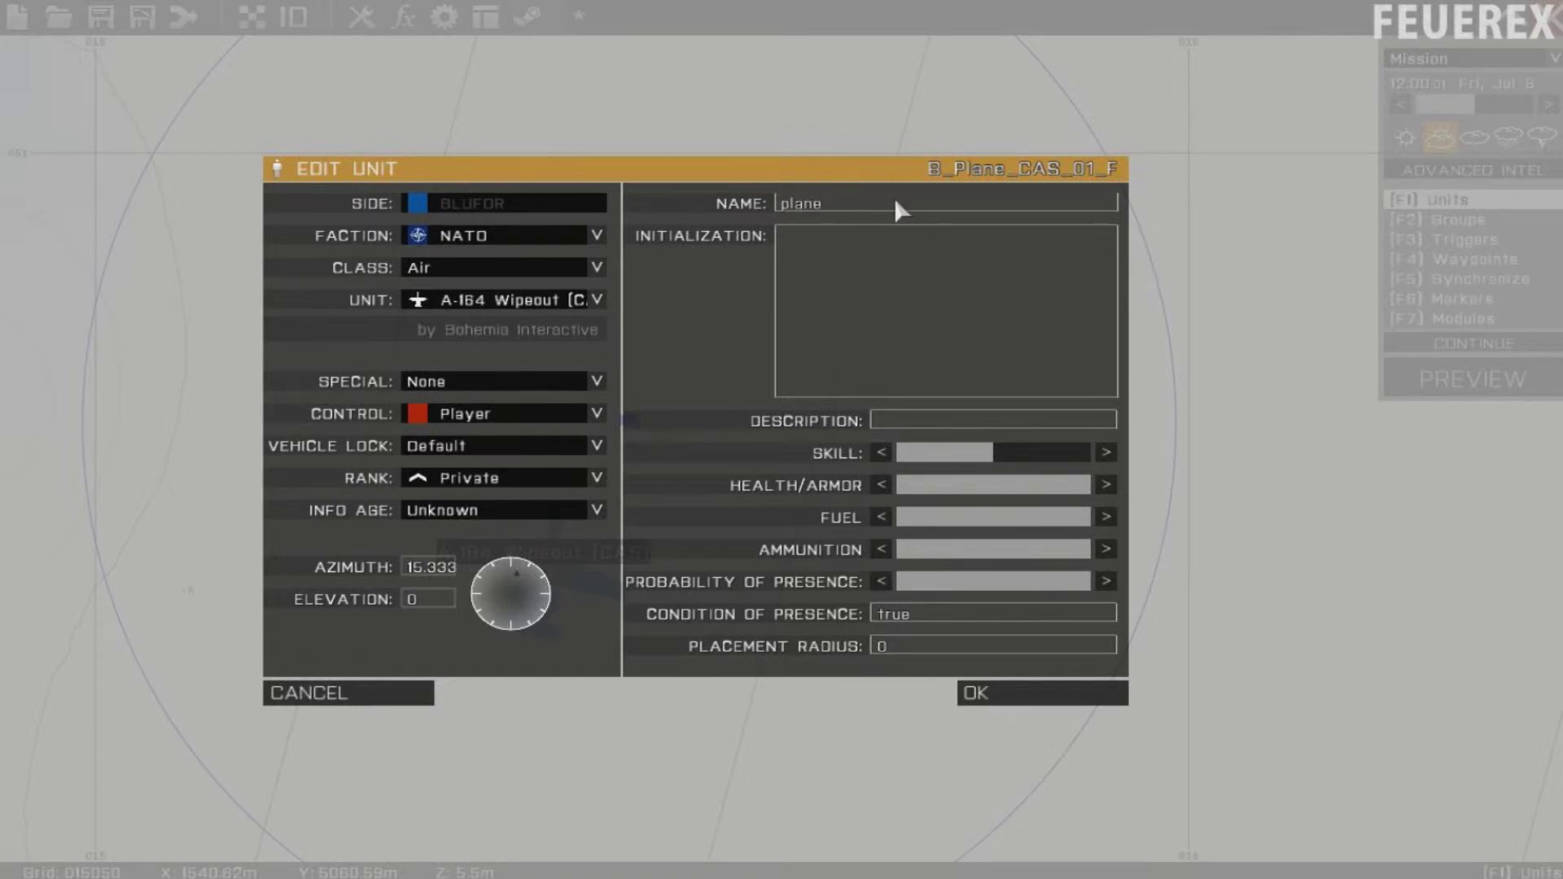
key(Return)
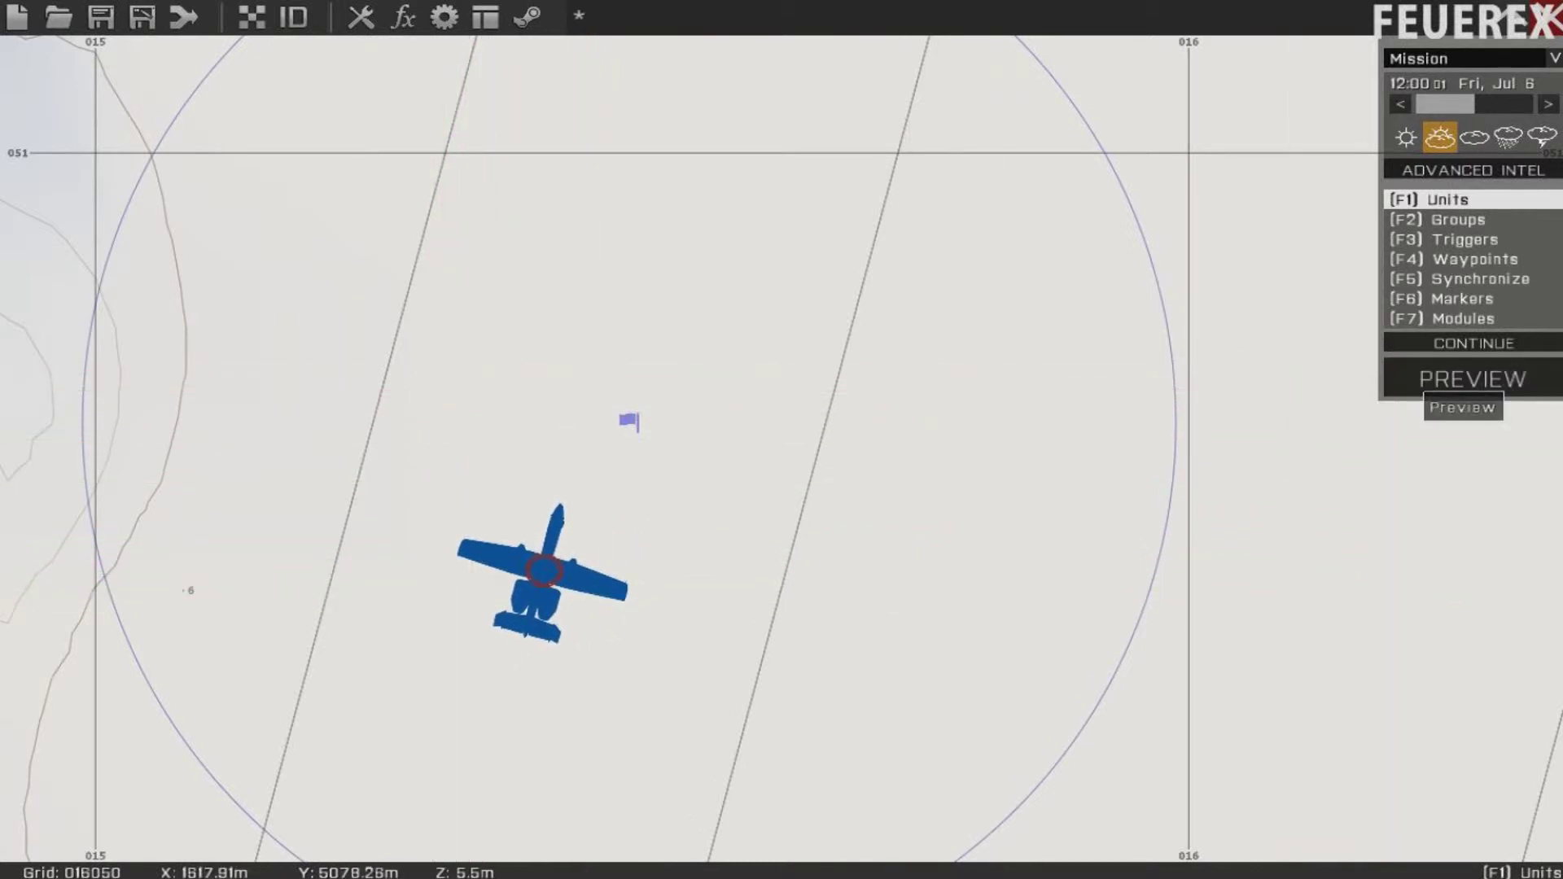
click(1472, 379)
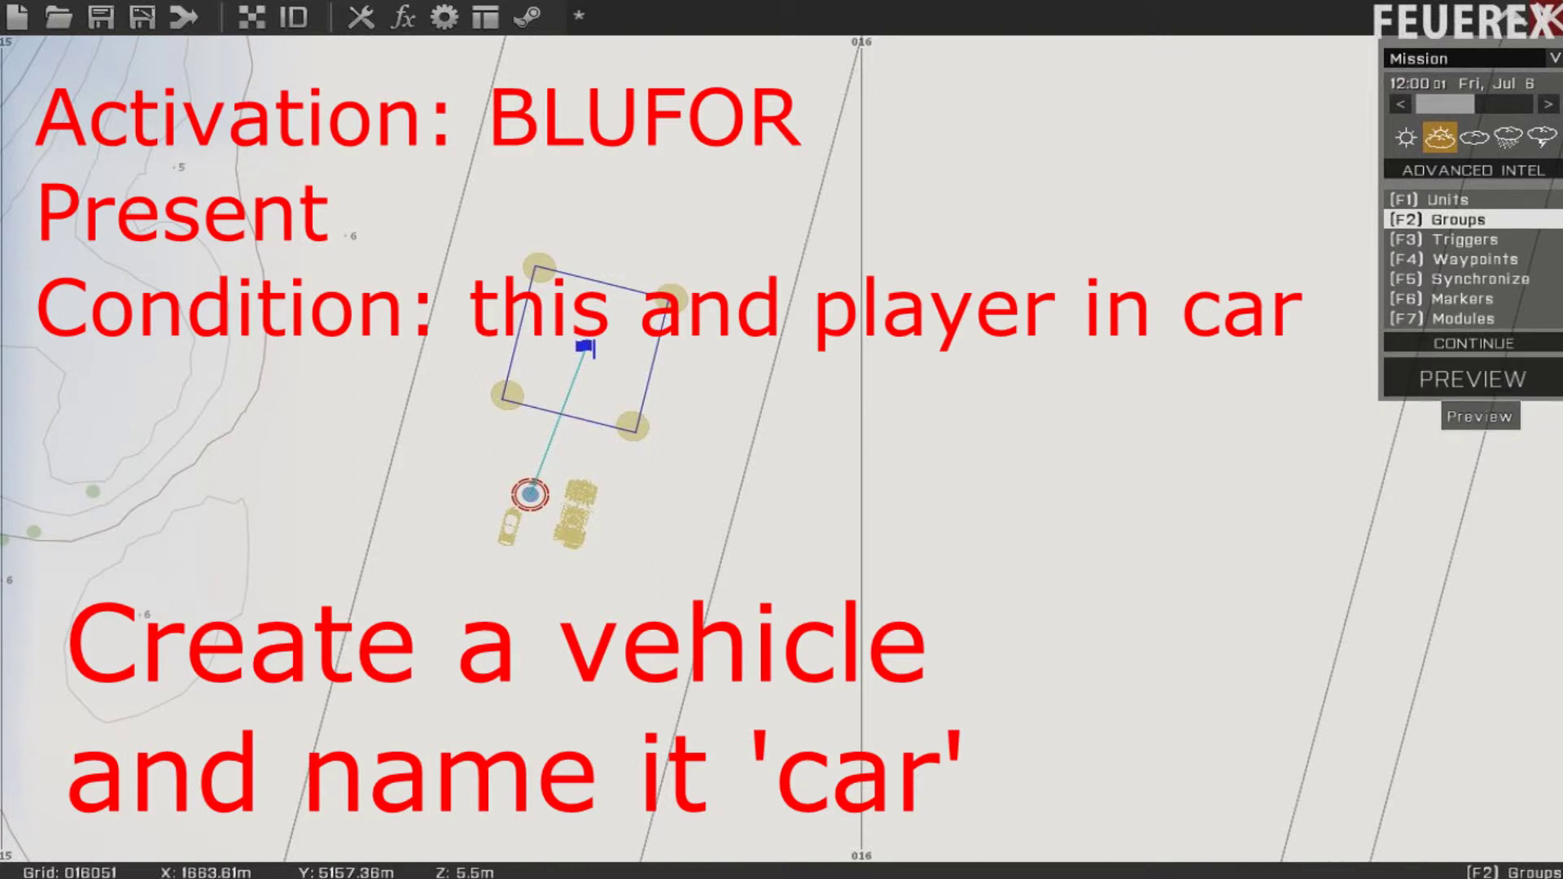
- Preview the vehicle trigger mission and drive the hatchback along the runway toward the barrel-marked area
click(1472, 379)
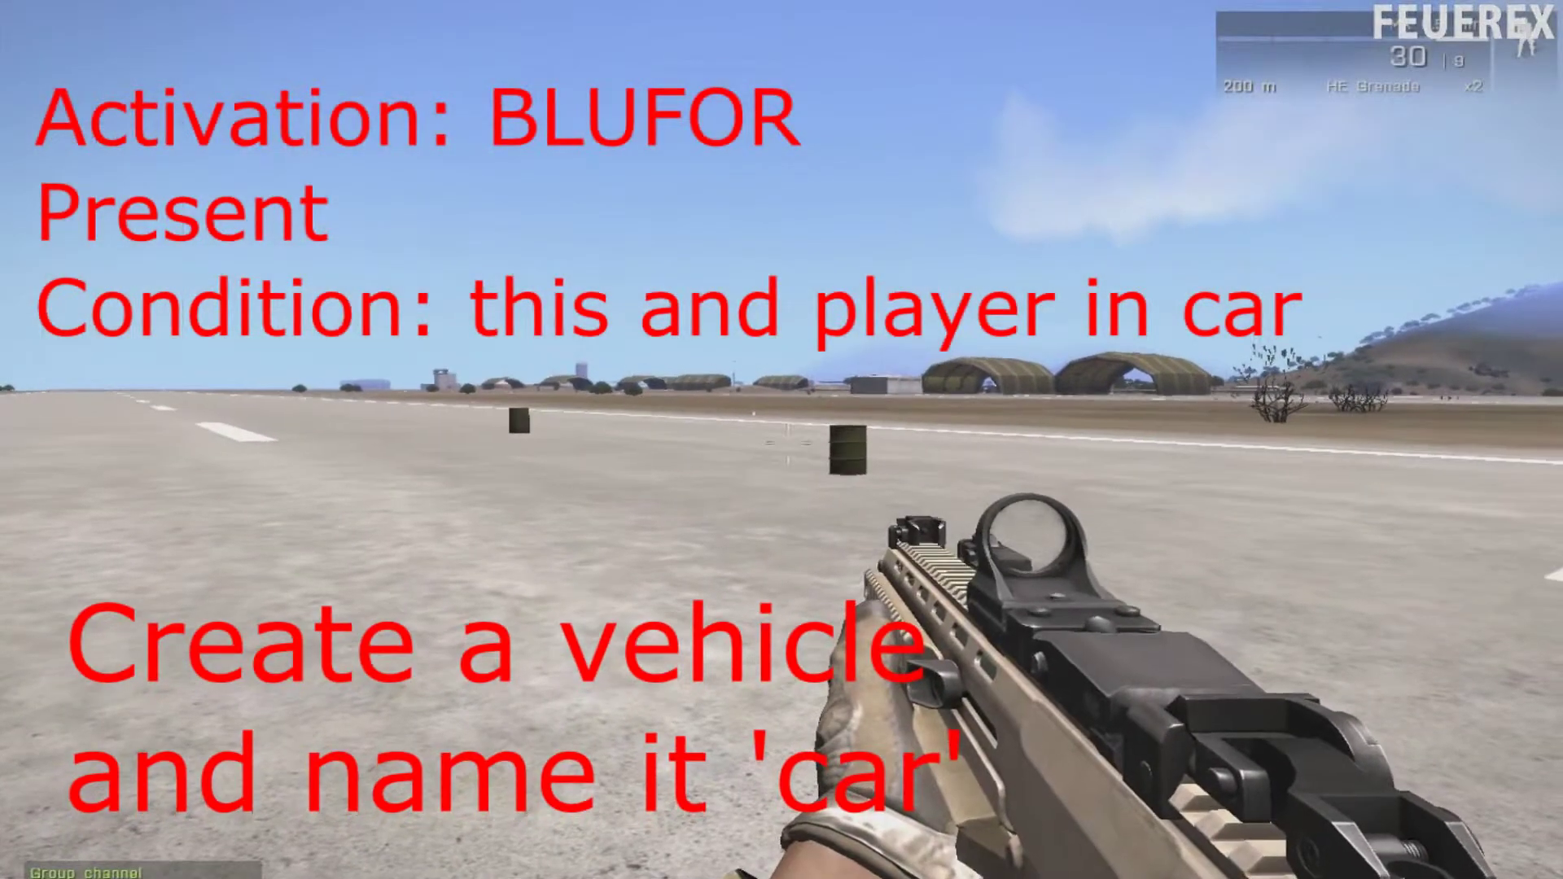
key(w)
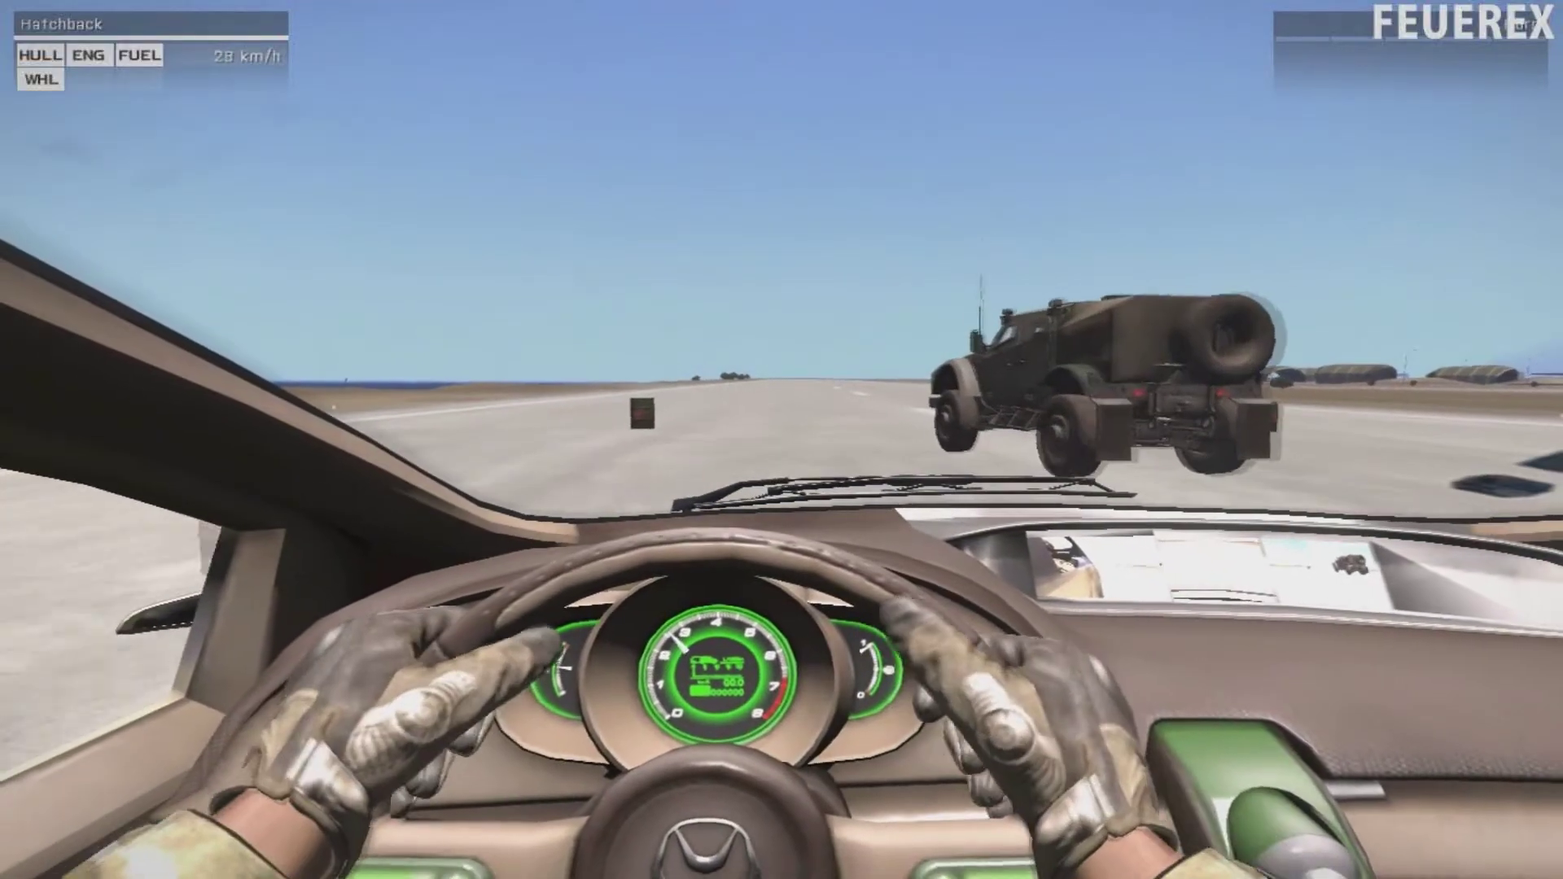
- Brake the hatchback inside the barrel-marked area and get out of the car to test the trigger
key(s)
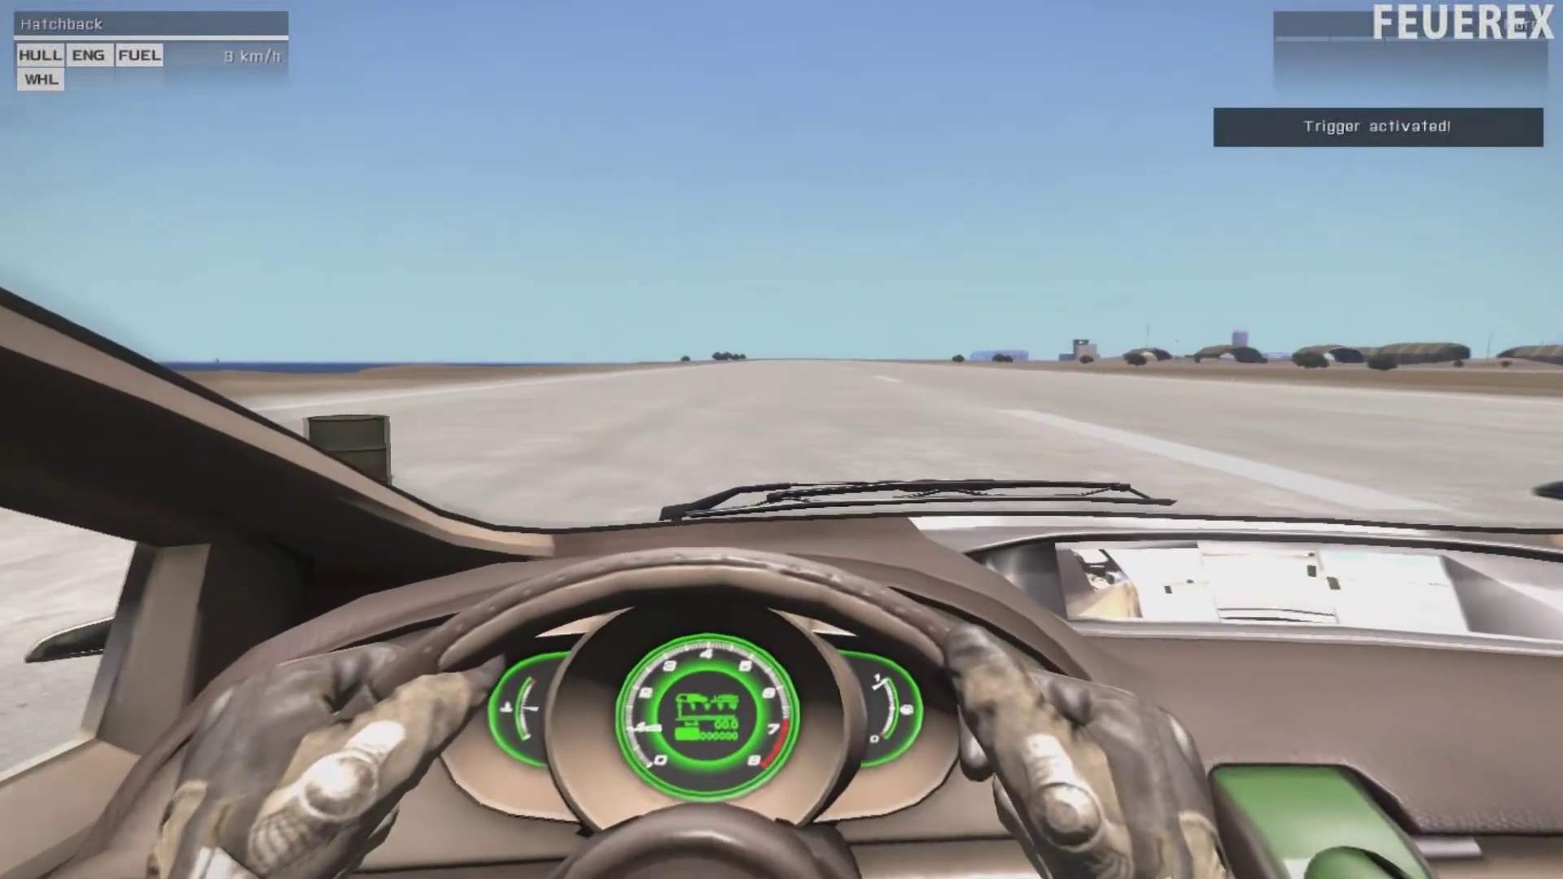
key(v)
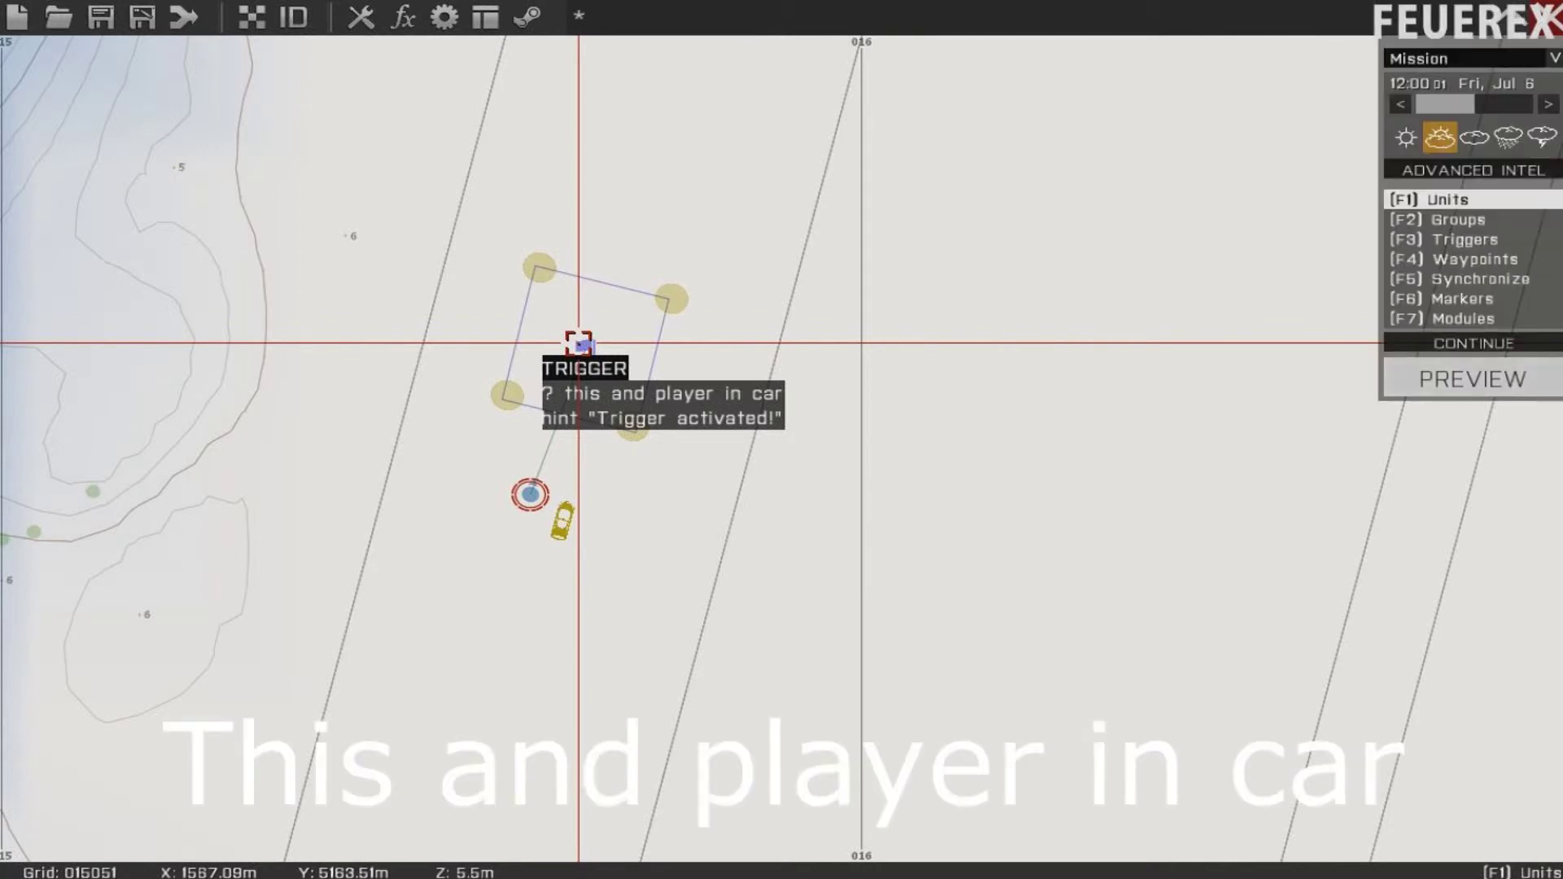
- Change the vehicle trigger's condition to this and not (player in car)
double_click(579, 344)
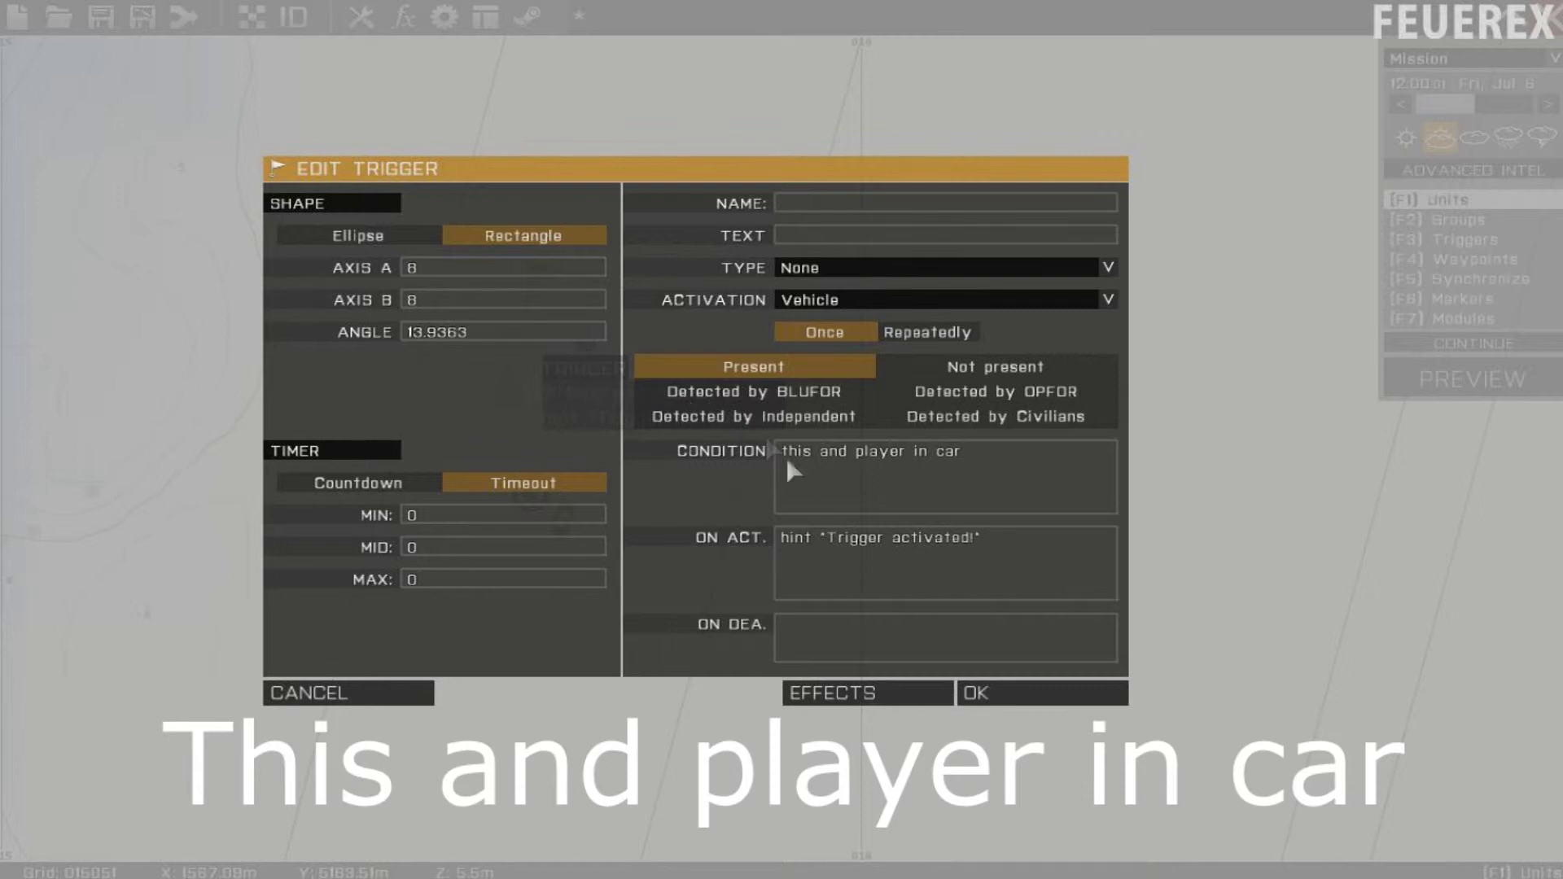
key(Escape)
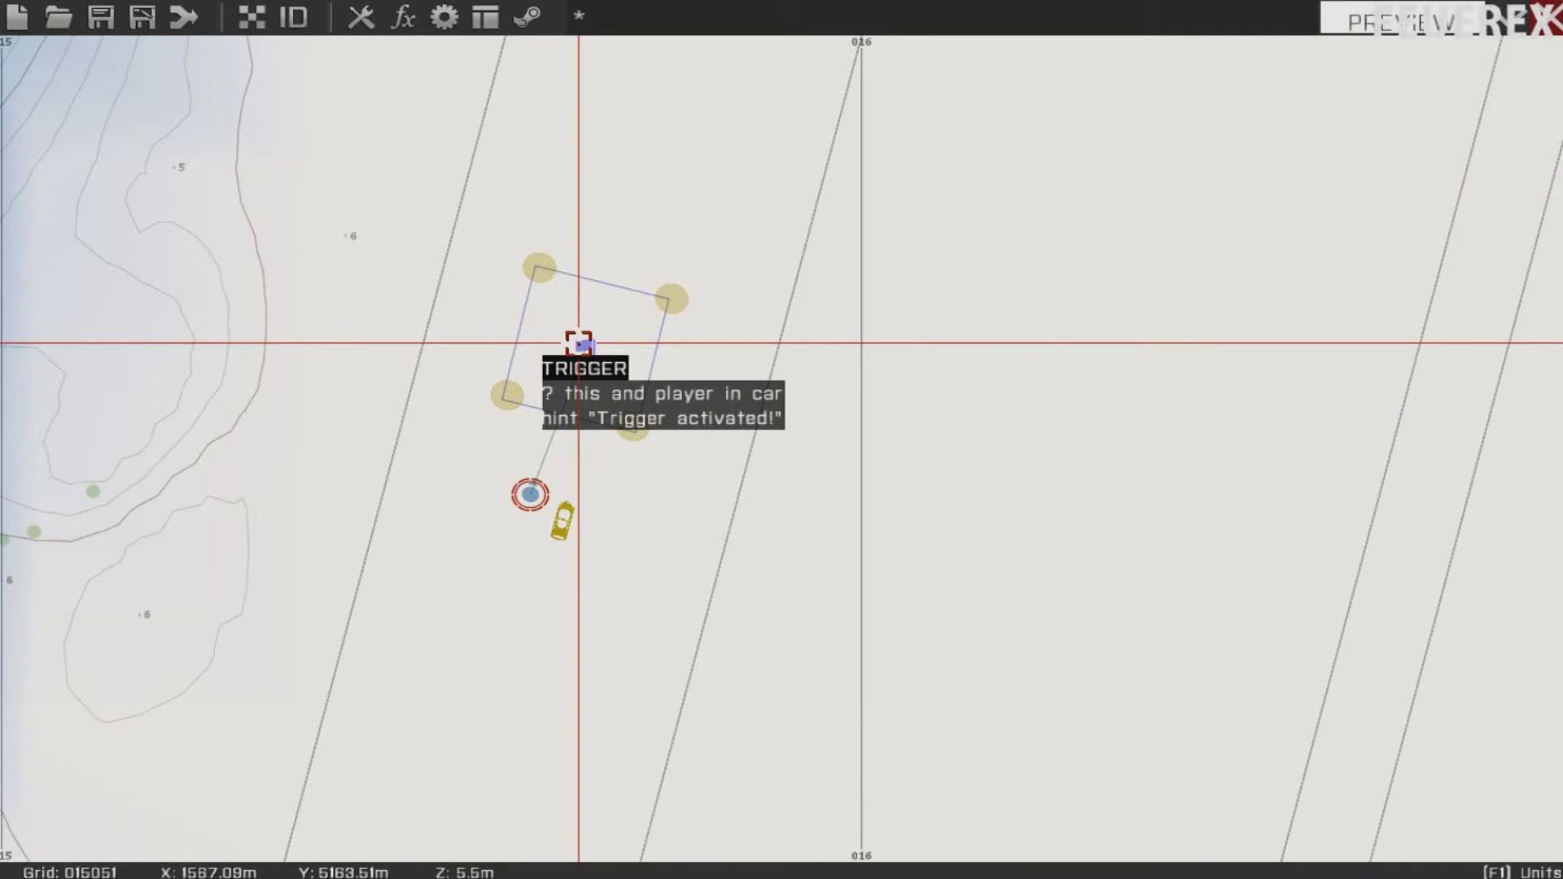
double_click(578, 343)
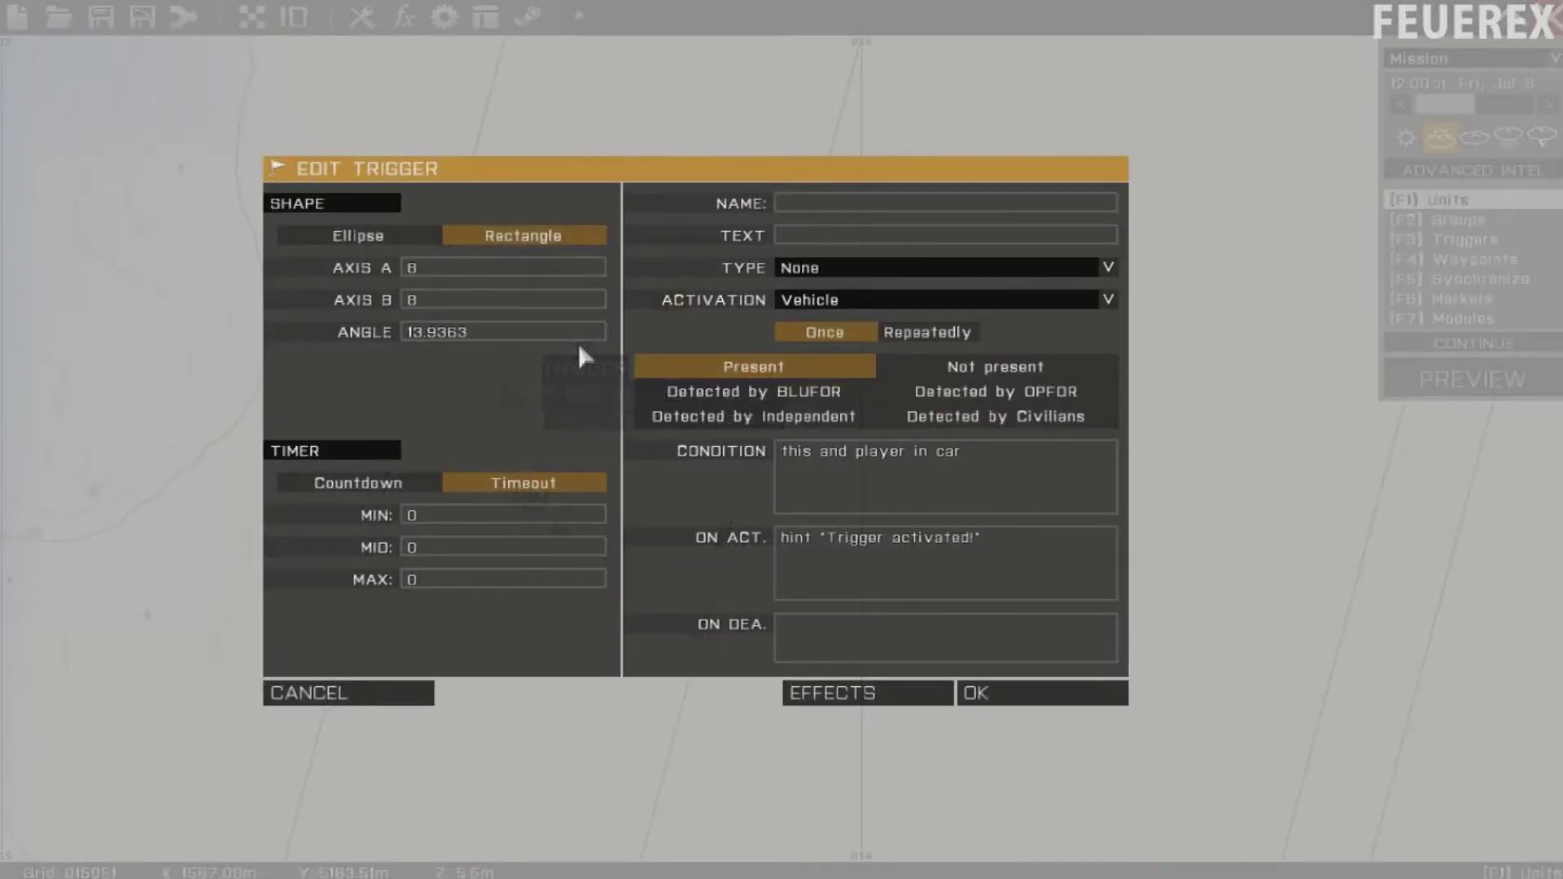
click(854, 462)
text(!)
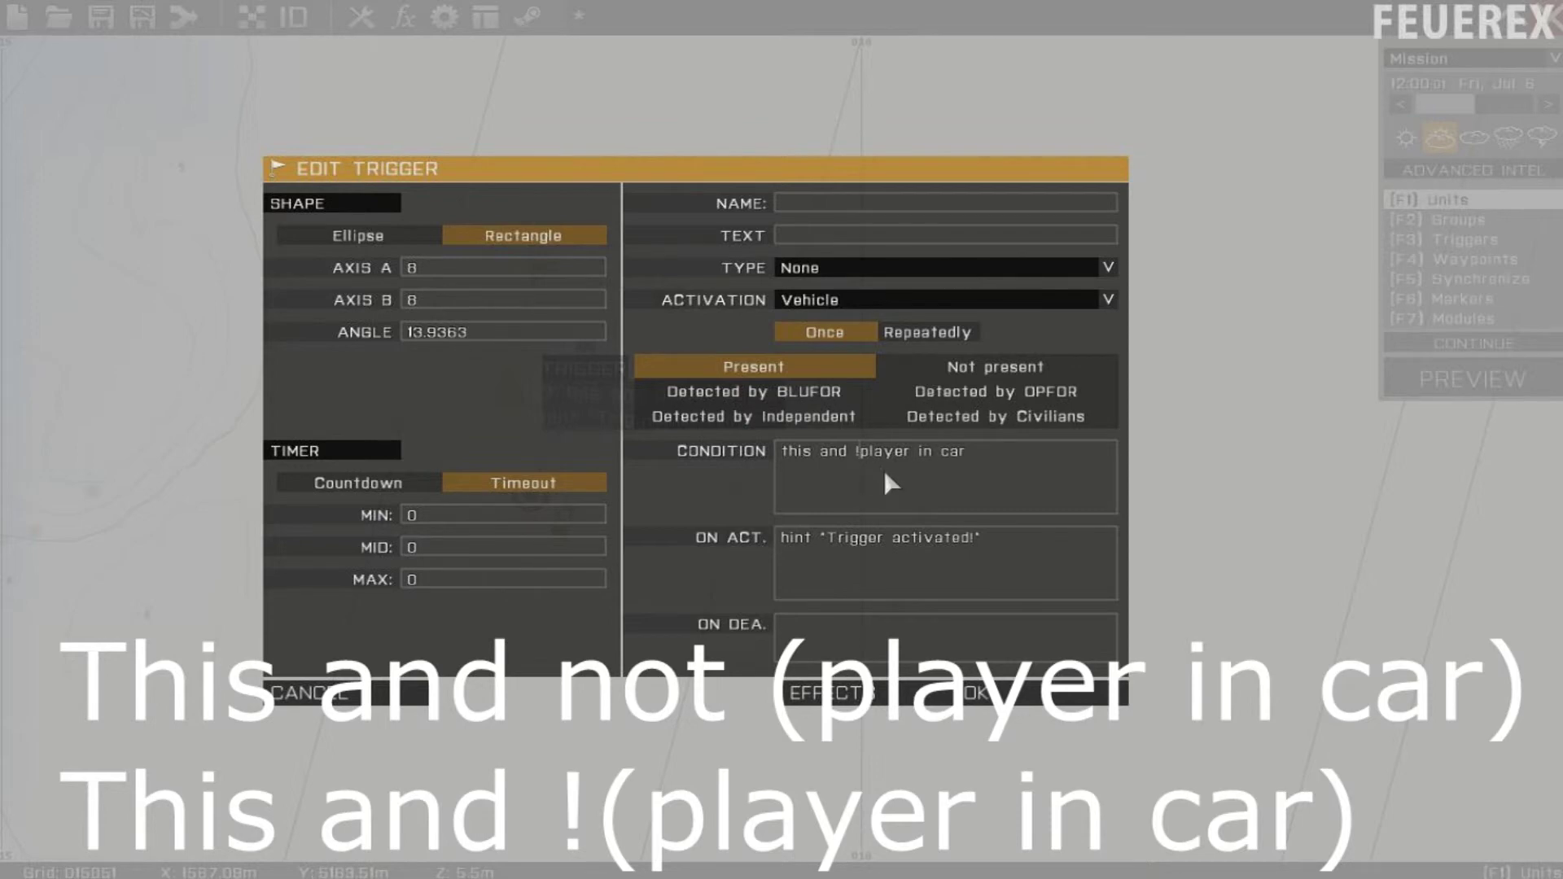
key(BackSpace)
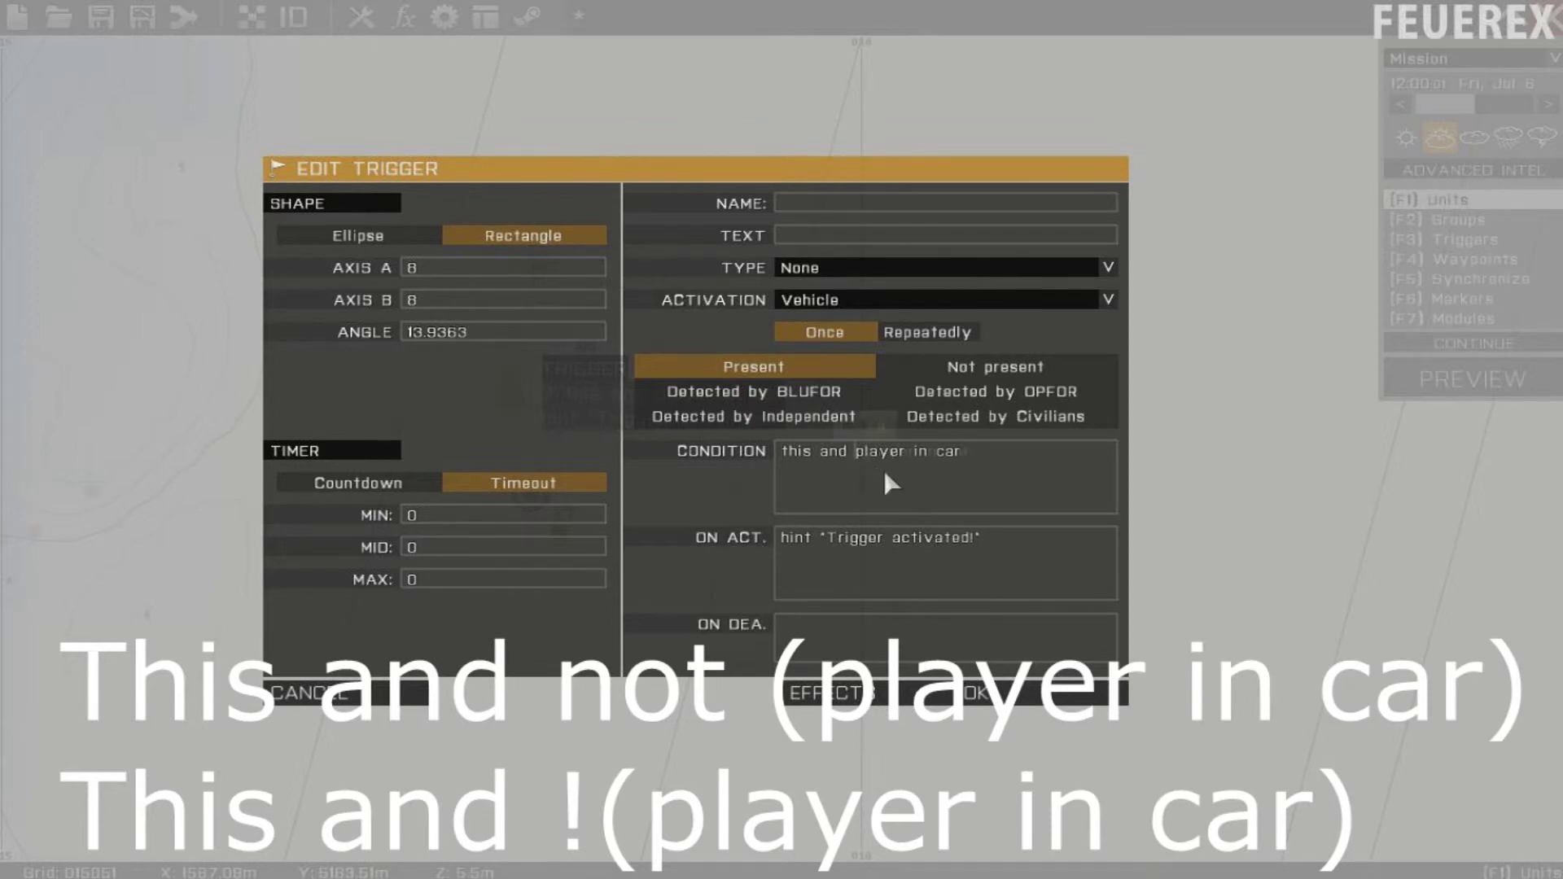
text(not)
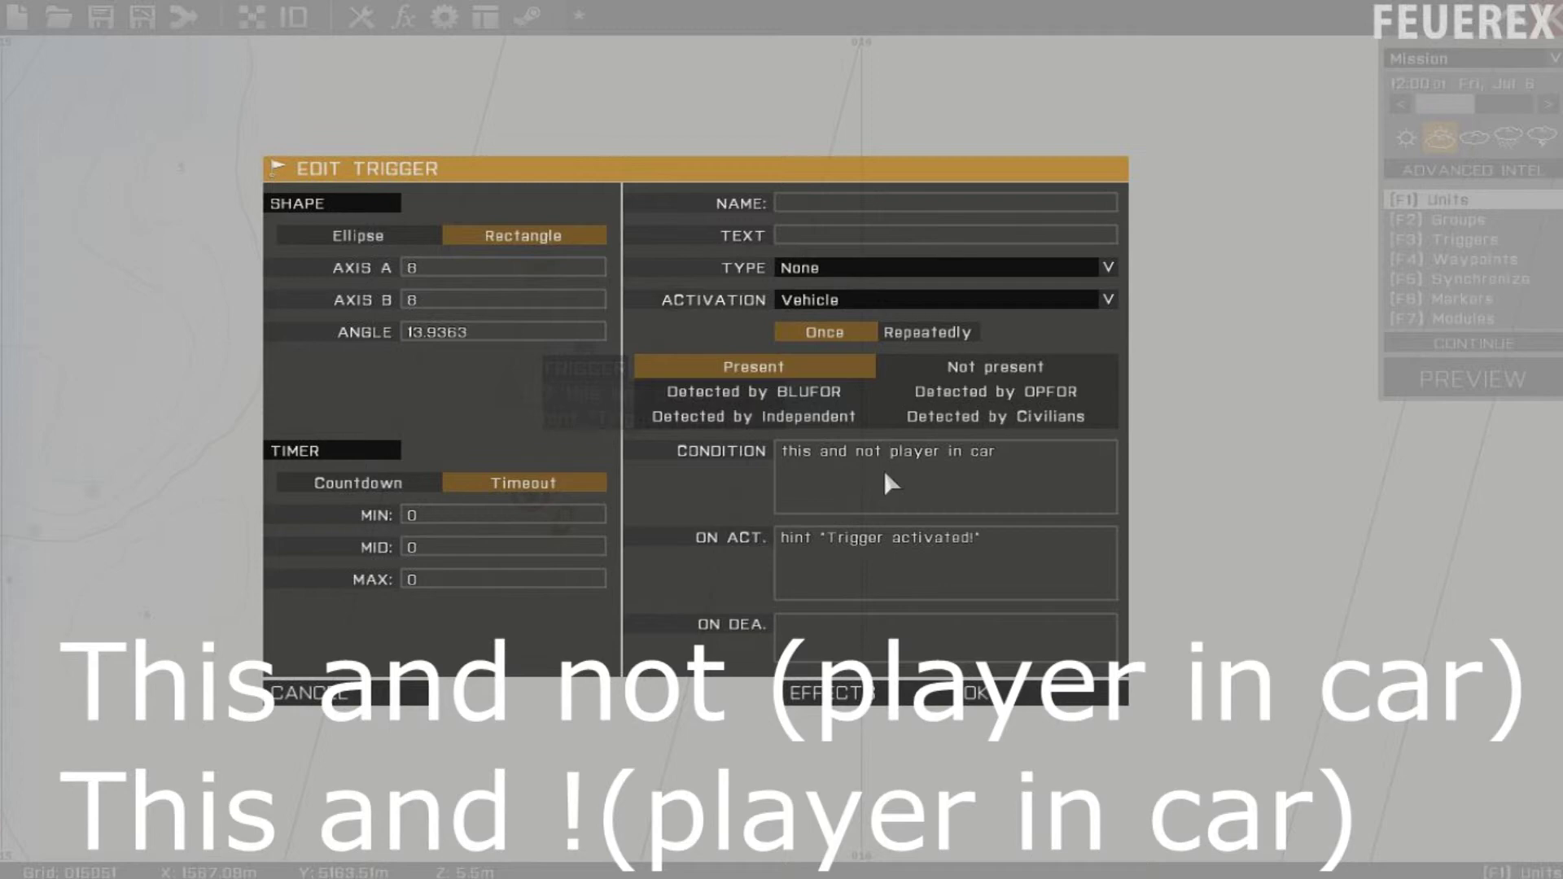
key(Return)
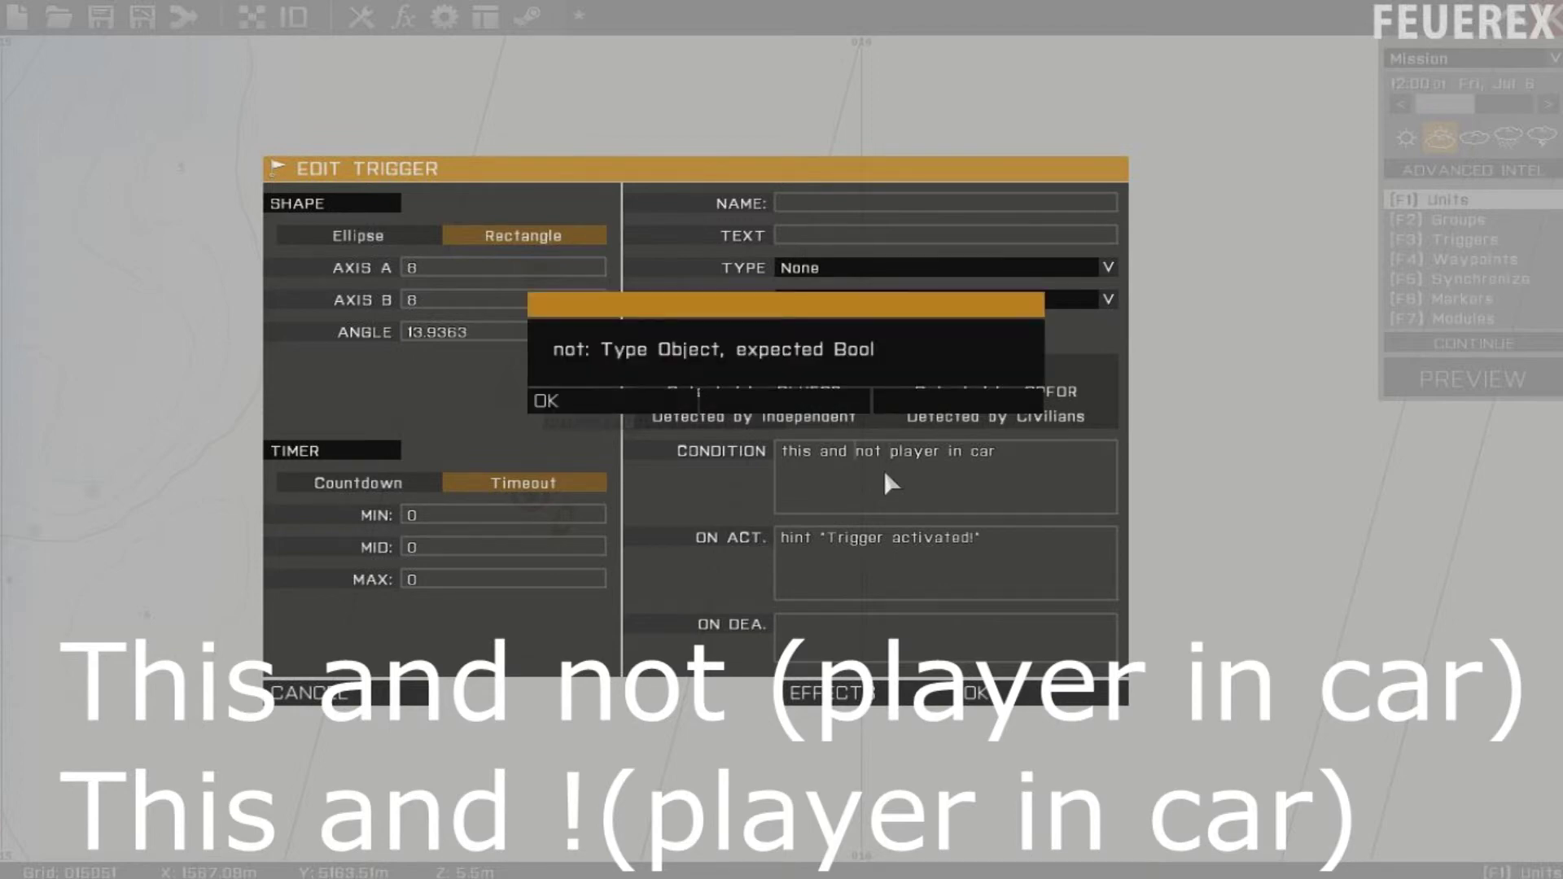
key(Return)
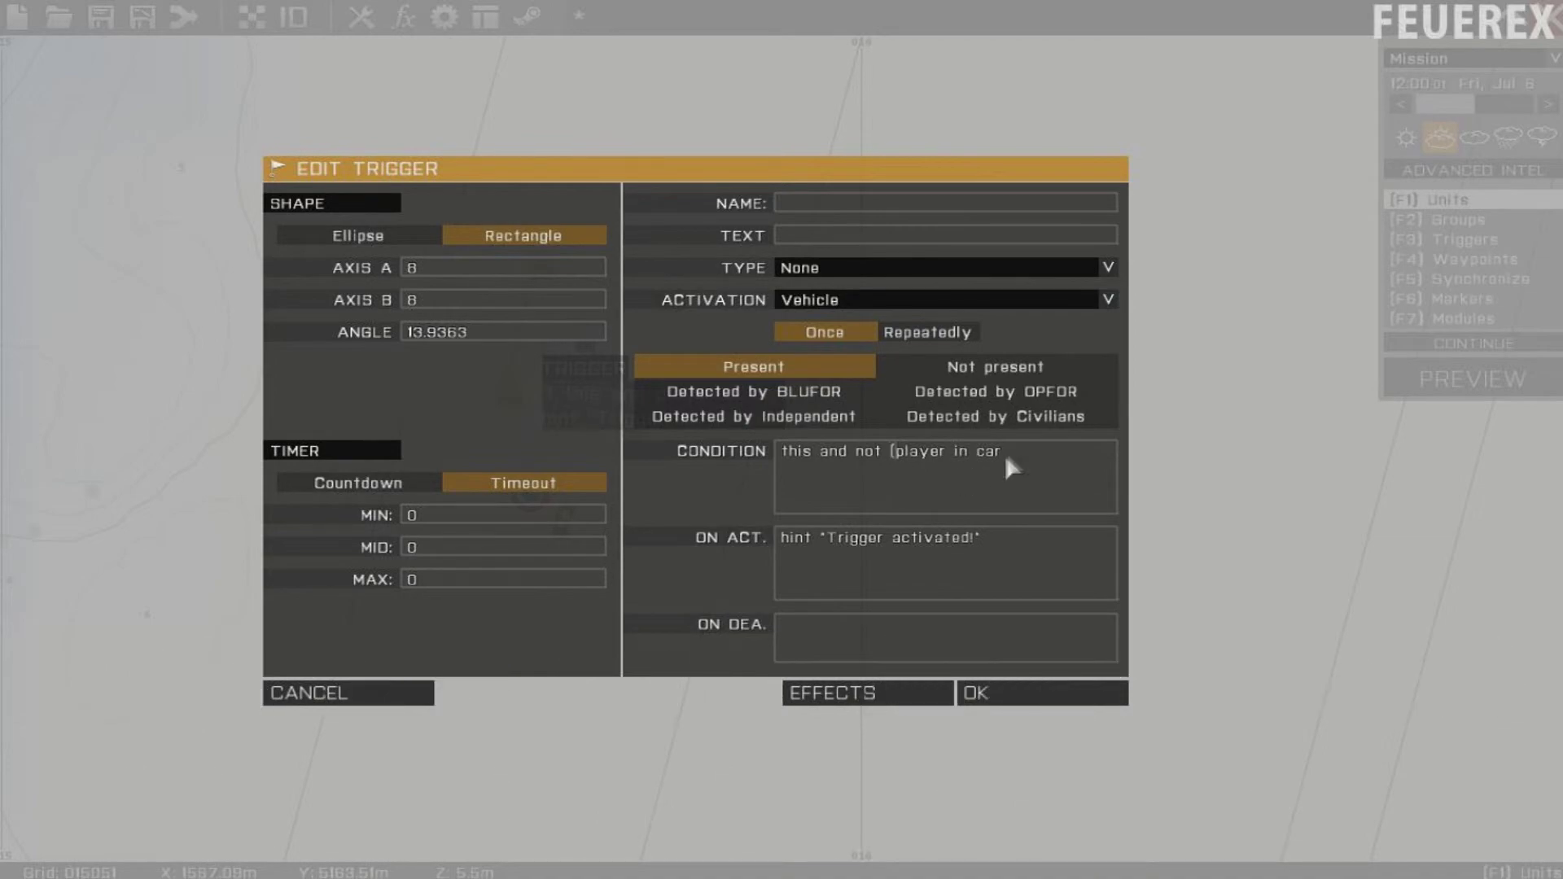
key(Escape)
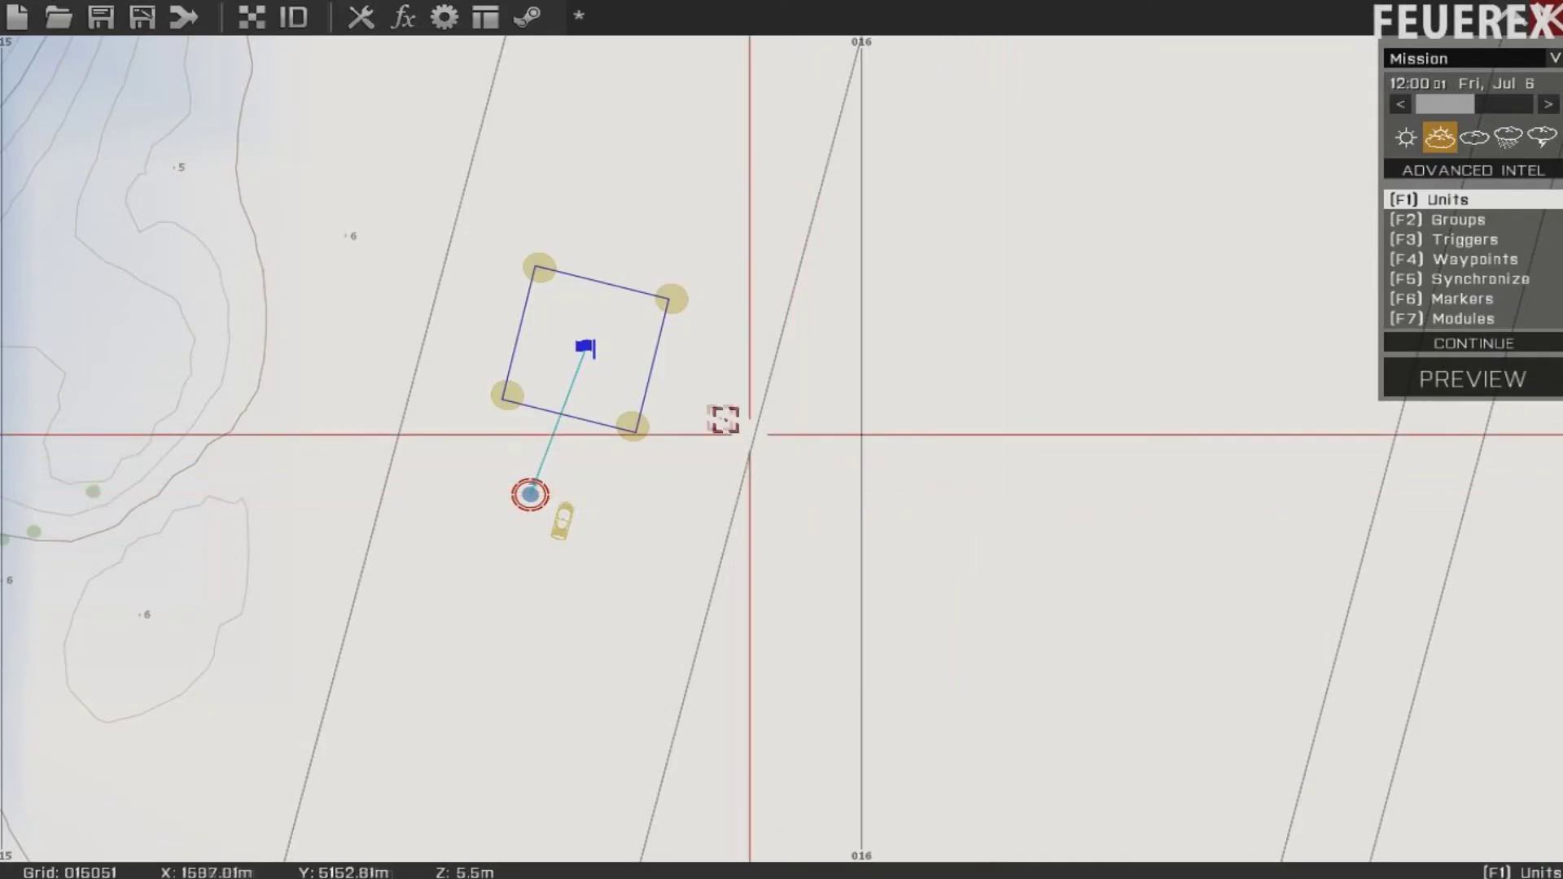
- Review the vehicle trigger's negated condition, accept its settings and preview the mission
mouse_move(579, 344)
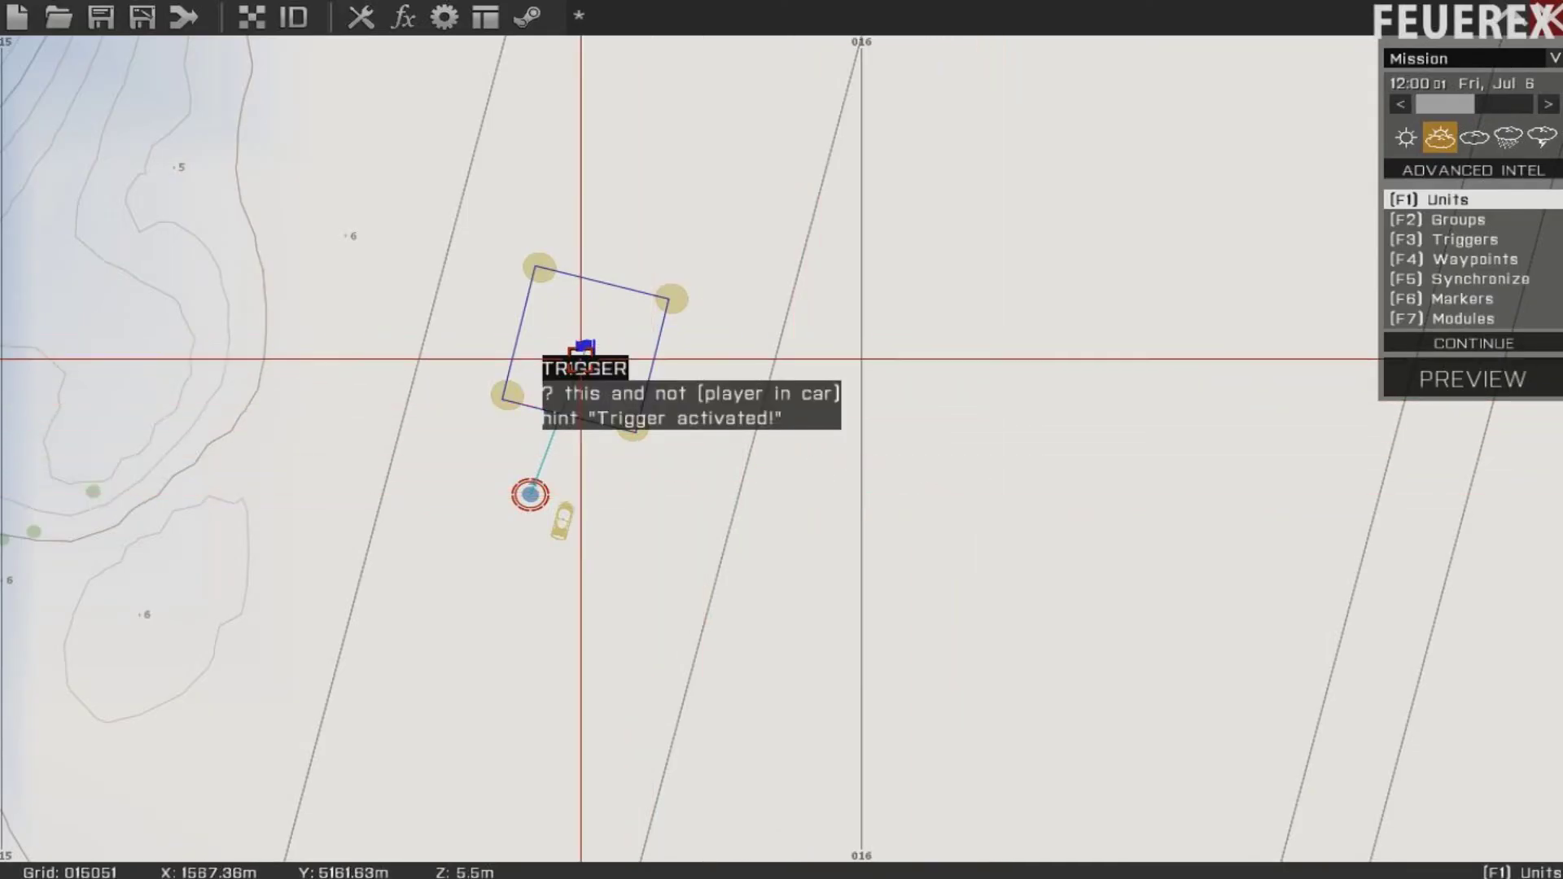
double_click(581, 358)
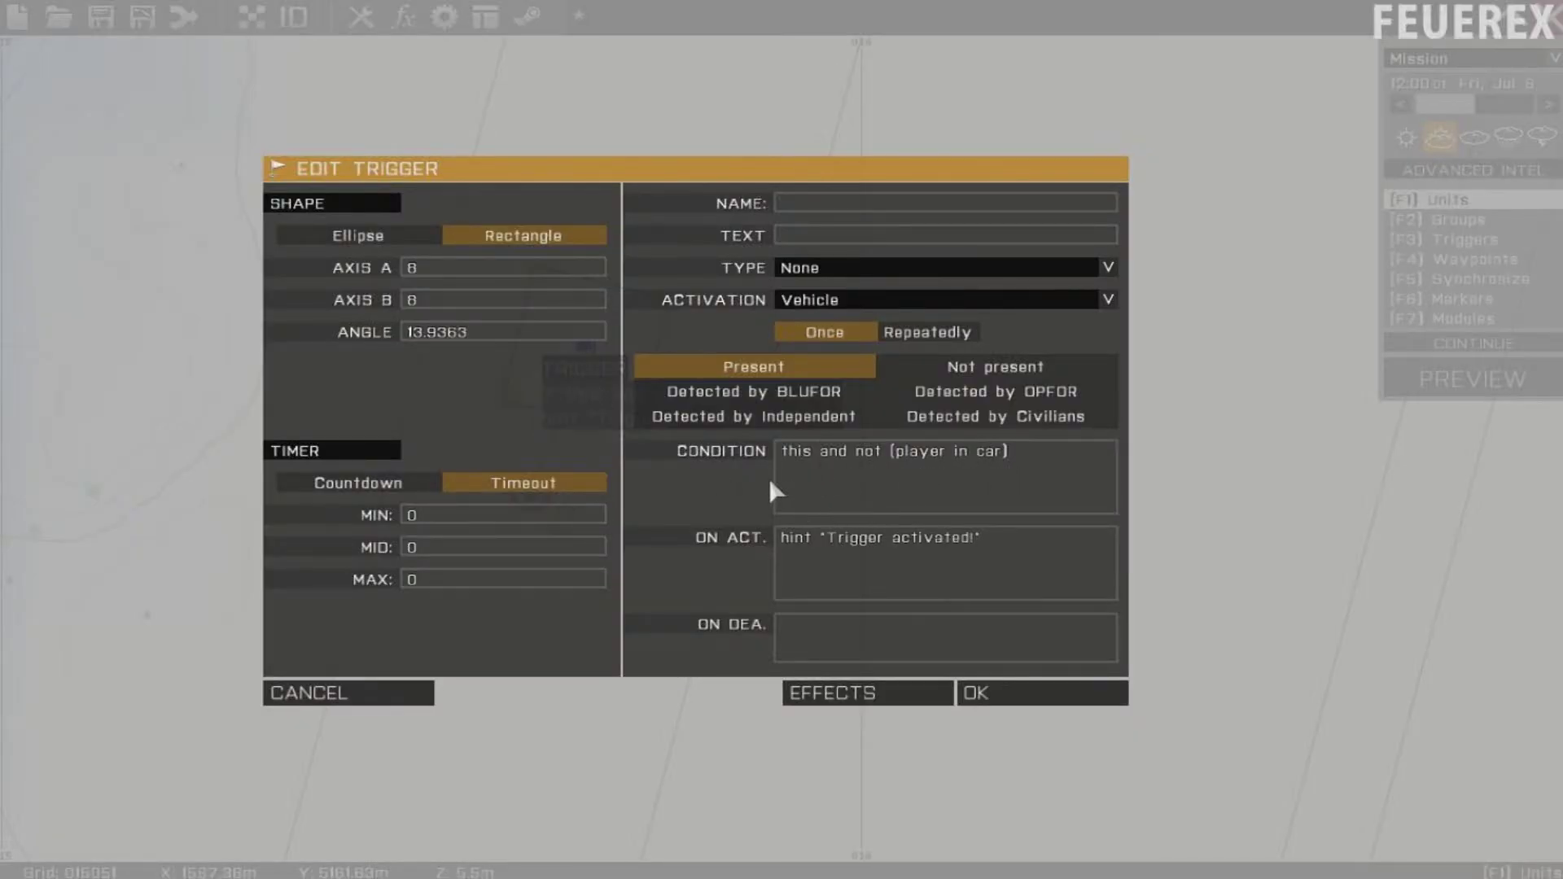
click(1004, 698)
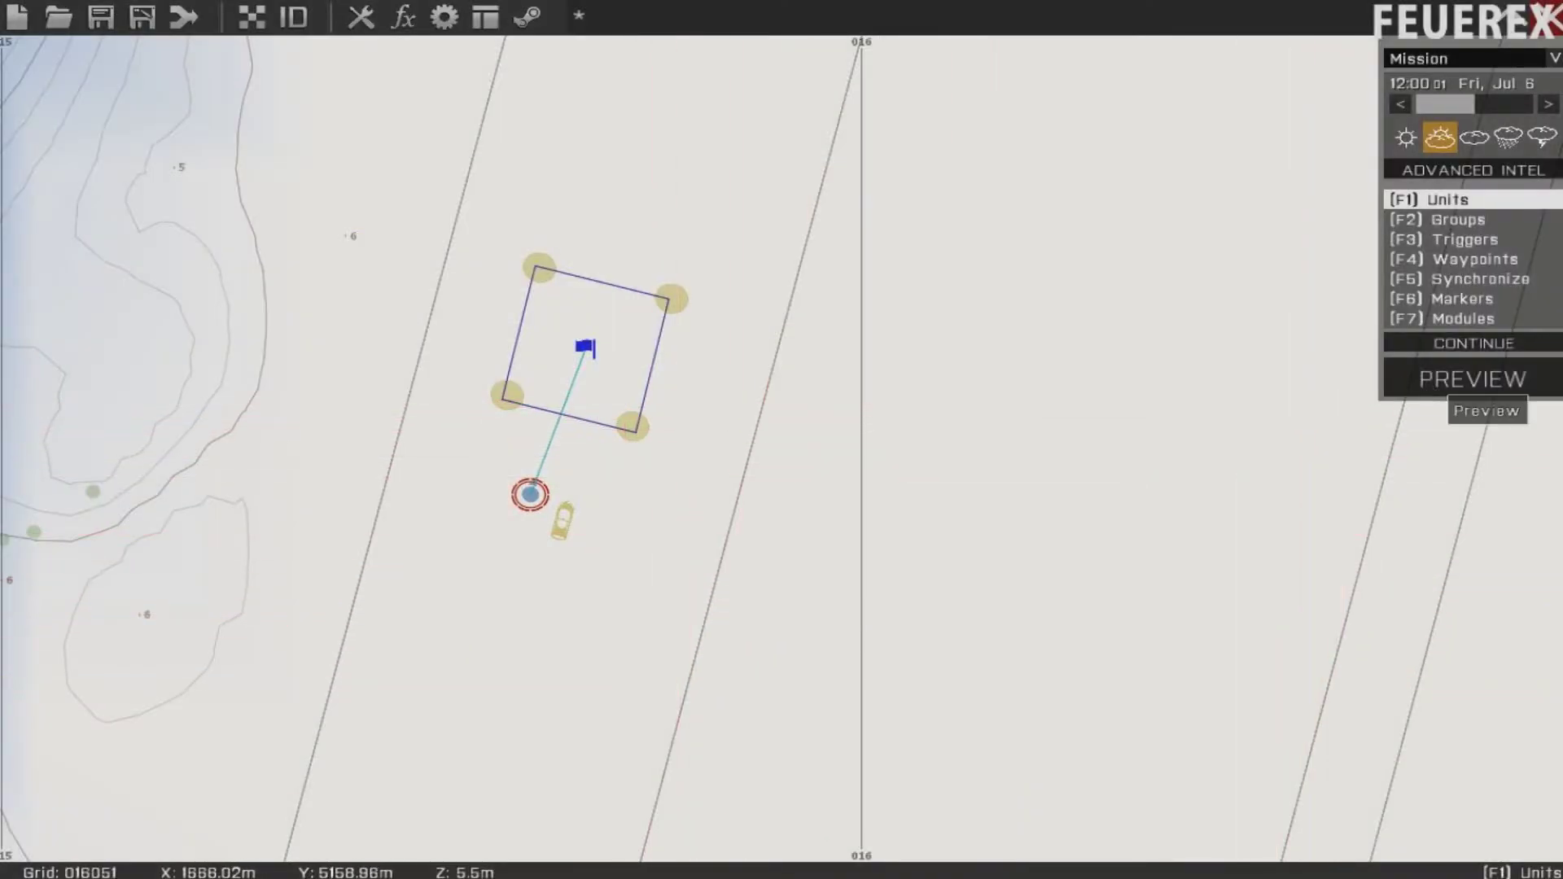
click(1454, 380)
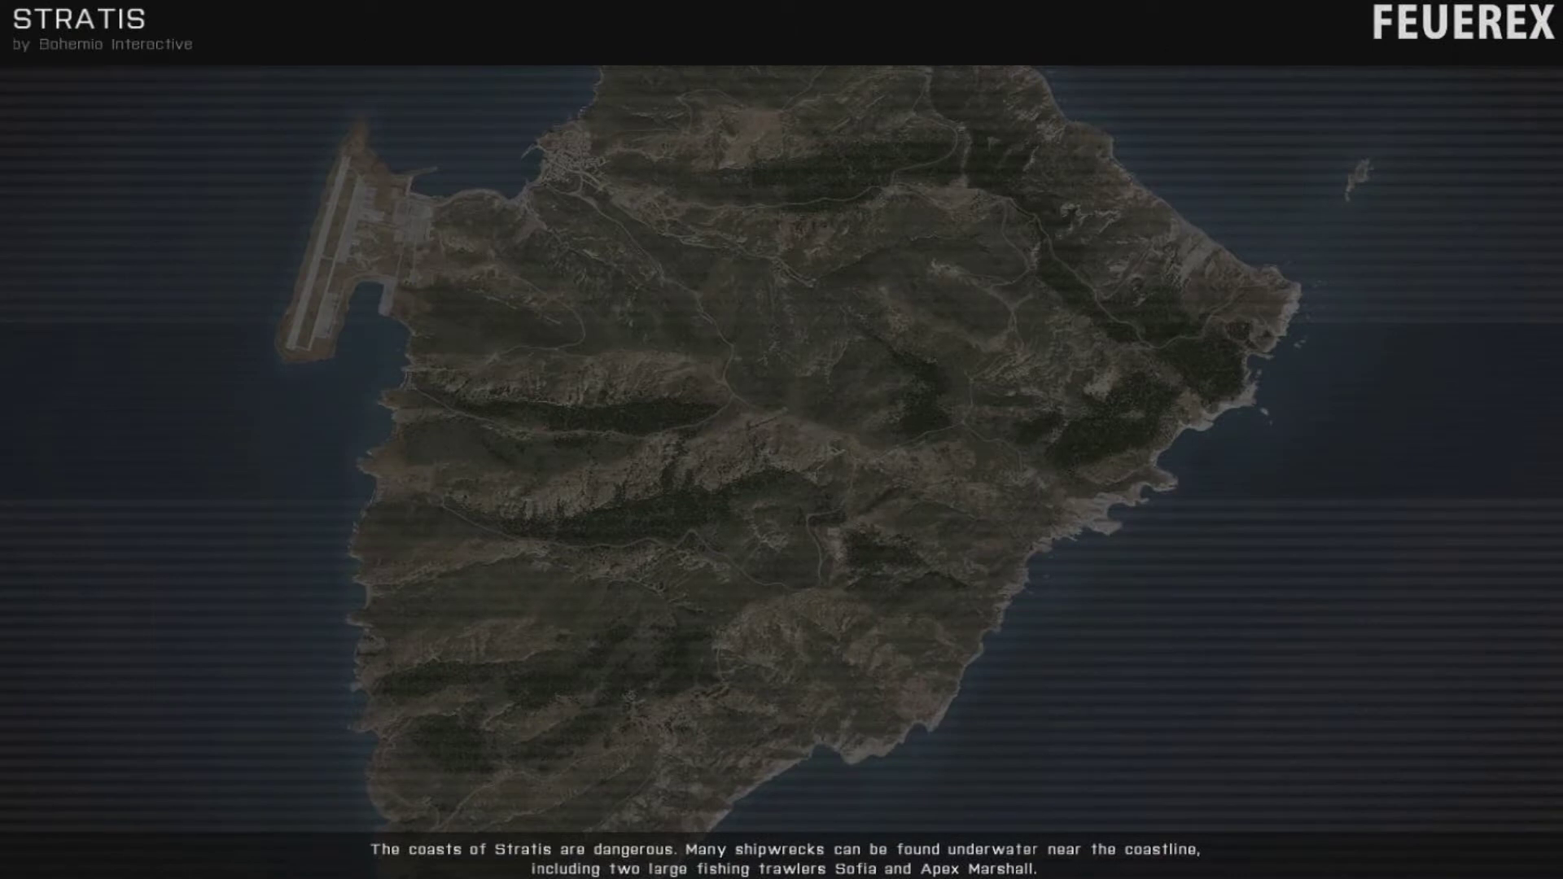